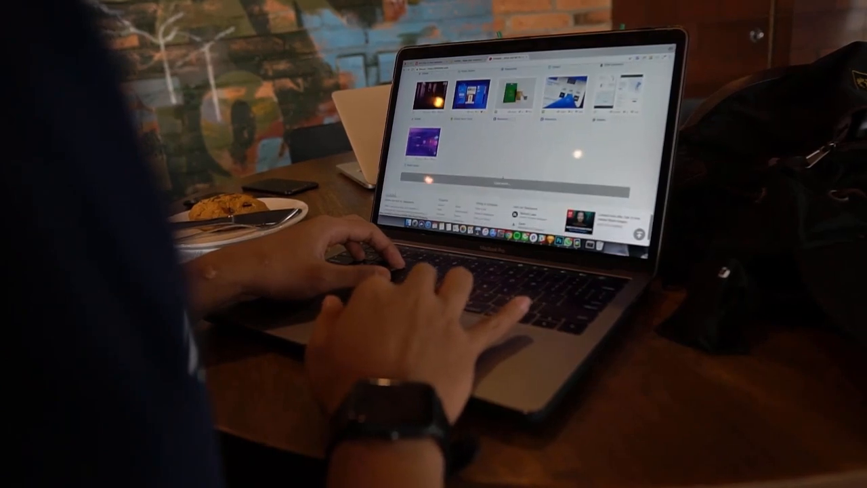
pyautogui.scroll(-5, 528, 142)
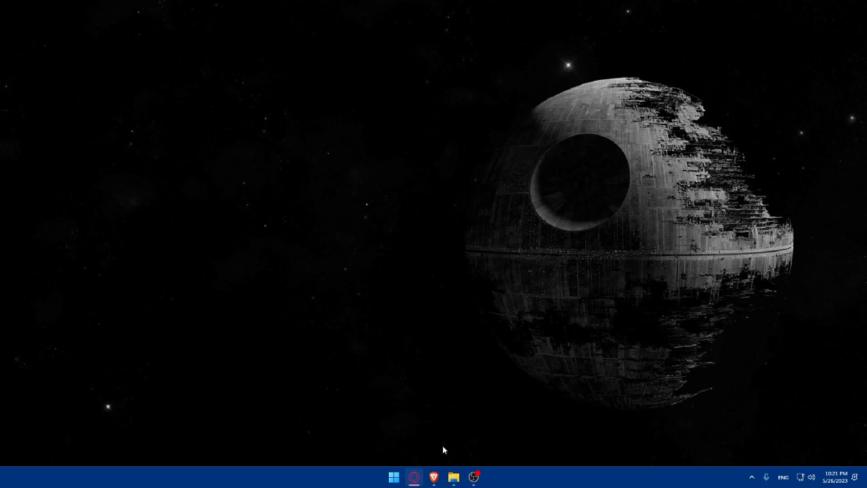
# Step: Switch to the Brave browser and open squarespace.com
pyautogui.click(434, 477)
pyautogui.moveTo(431, 476)
pyautogui.mouseDown()
pyautogui.moveTo(443, 476)
pyautogui.moveTo(431, 464)
pyautogui.mouseUp()
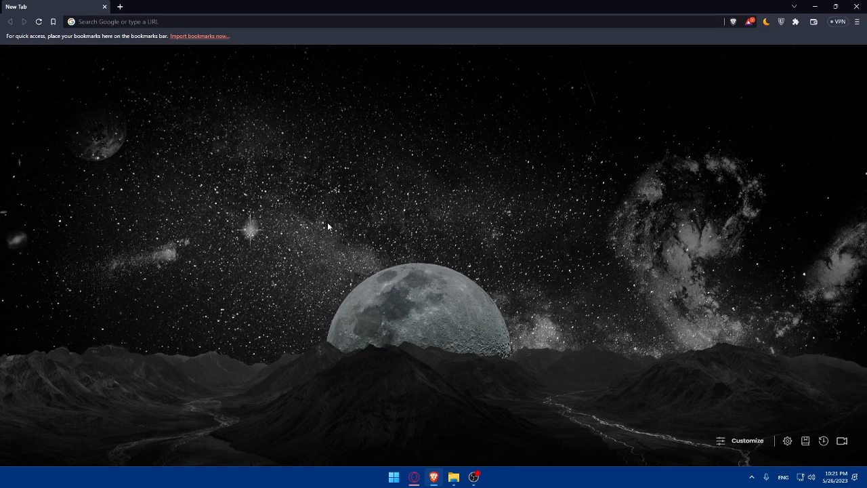
pyautogui.click(161, 21)
pyautogui.write('s')
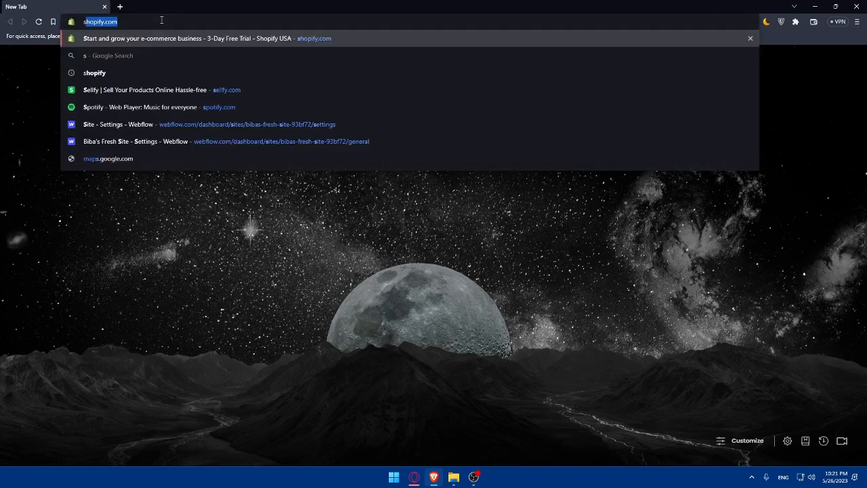
pyautogui.write('qau')
pyautogui.press('BackSpace')
pyautogui.press('BackSpace')
pyautogui.press('BackSpace')
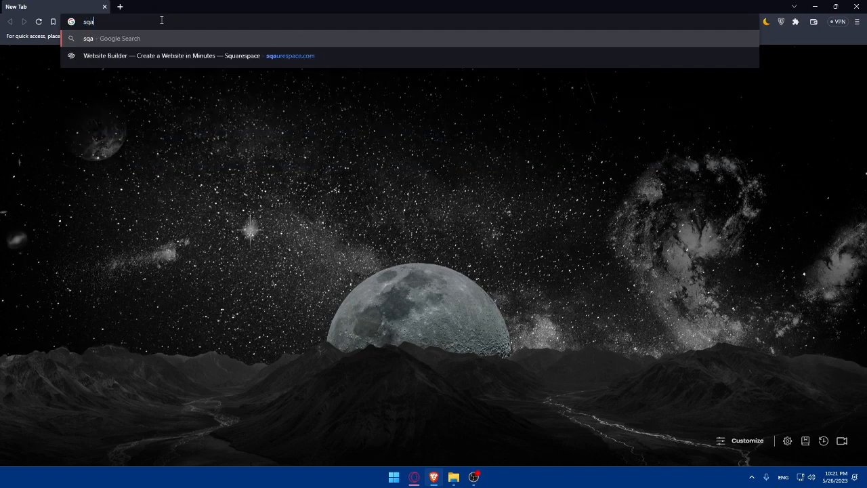
pyautogui.write('uarespace.com')
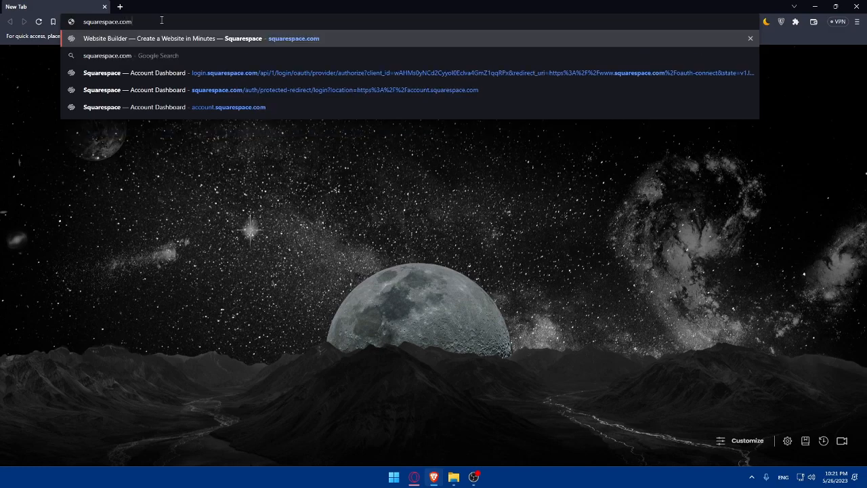
pyautogui.press('Return')
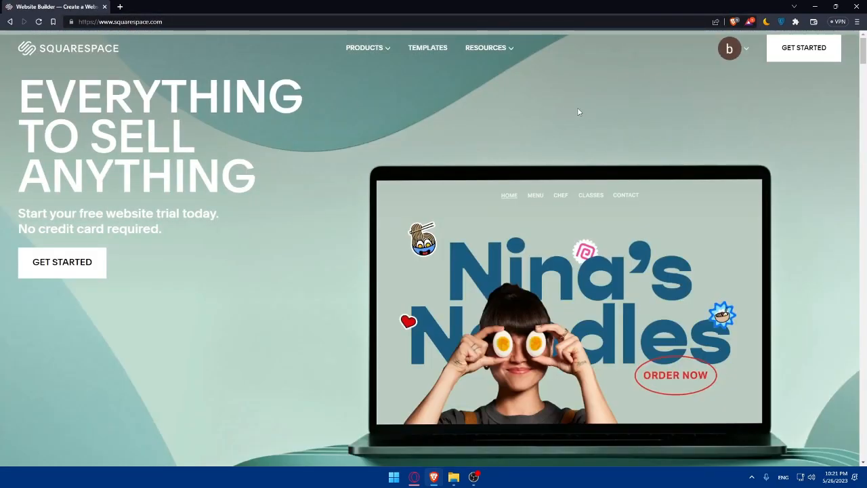
# Step: Open the account dashboard from the signed-in Squarespace profile
pyautogui.click(728, 50)
pyautogui.moveTo(725, 52)
pyautogui.click(707, 116)
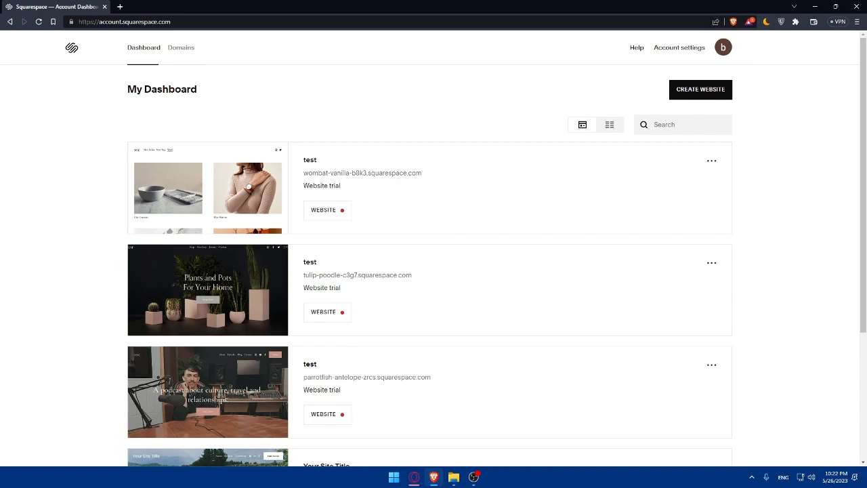
# Step: Start creating a new website and skip the introductory questions, including site topic and top goals
pyautogui.click(700, 90)
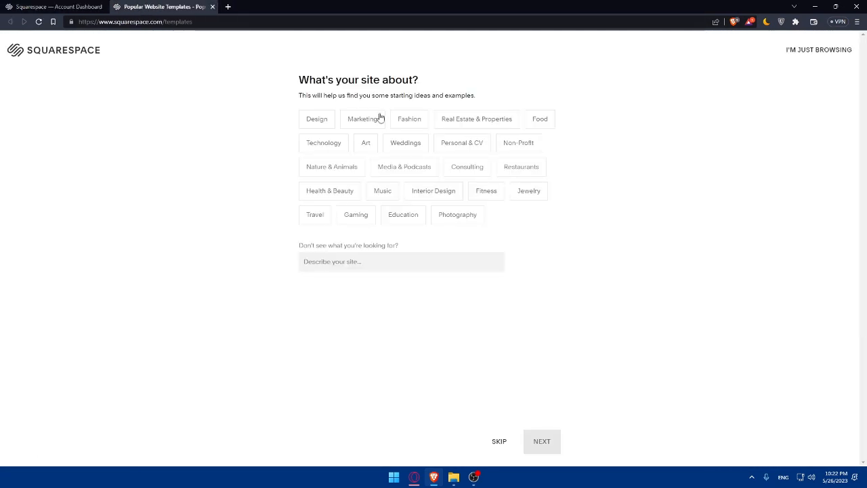
pyautogui.click(499, 441)
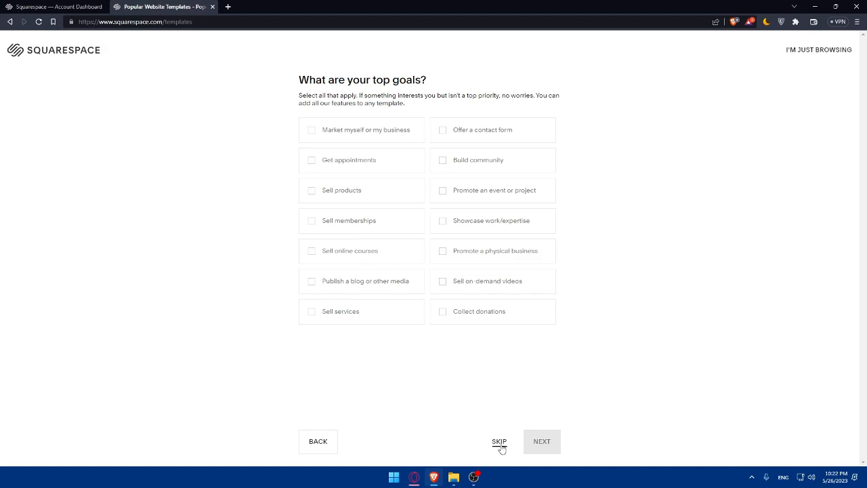
pyautogui.click(501, 449)
pyautogui.click(501, 449)
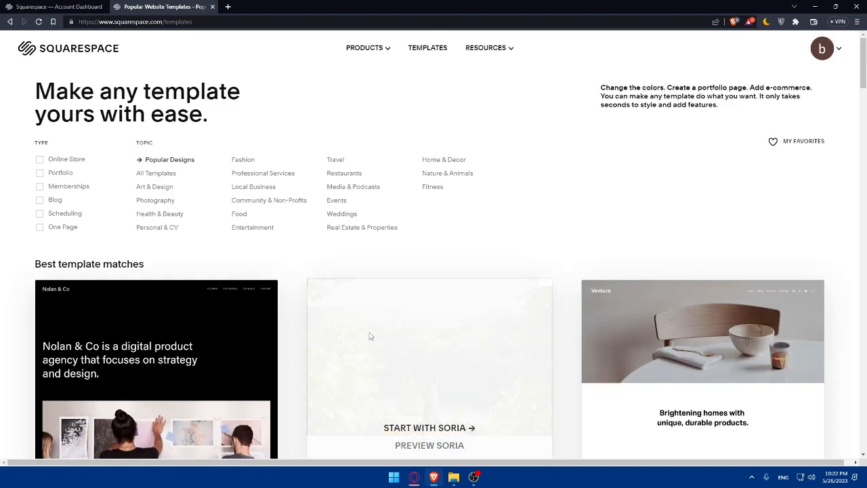
# Step: Start building a custom website template with Squarespace Blueprint from the templates page
pyautogui.click(435, 50)
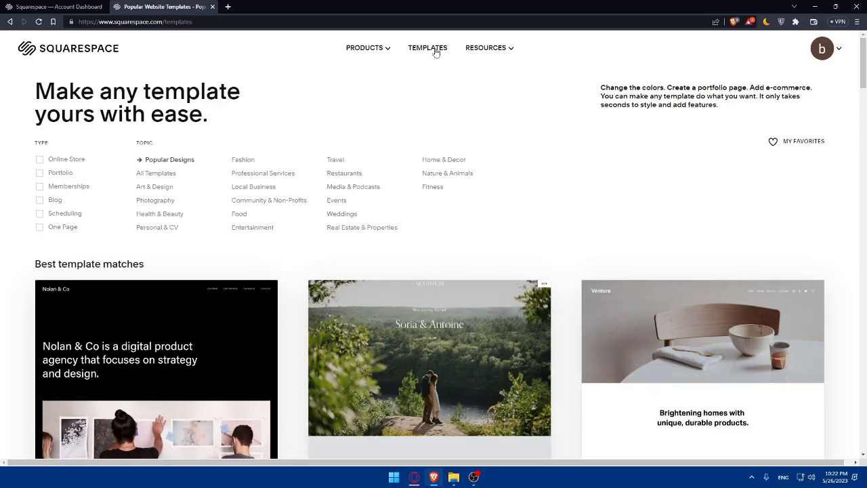
pyautogui.scroll(-10, 430, 130)
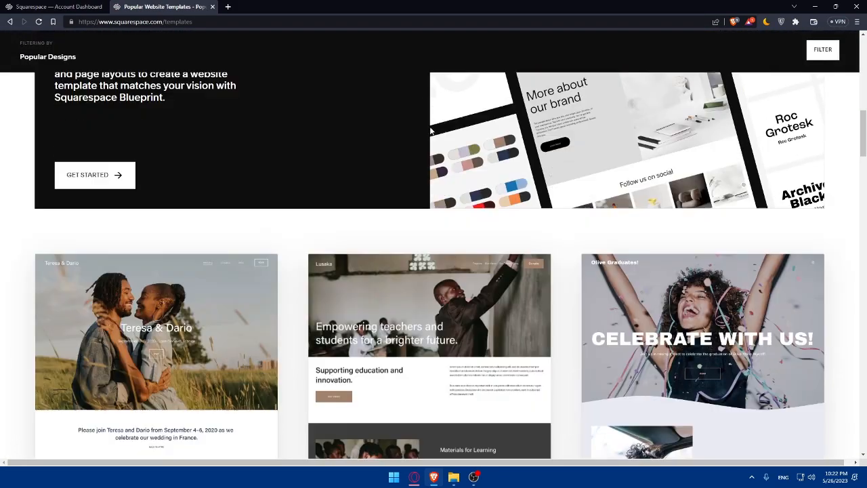
pyautogui.scroll(3, 154, 250)
pyautogui.click(101, 406)
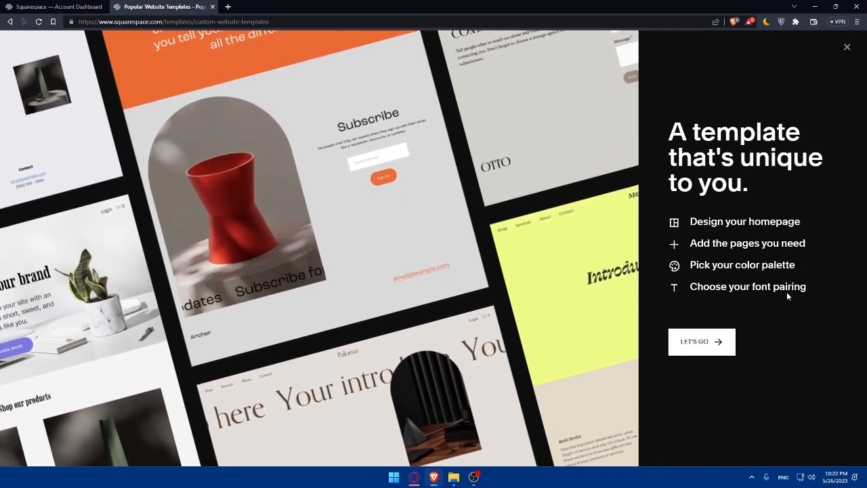
pyautogui.click(716, 338)
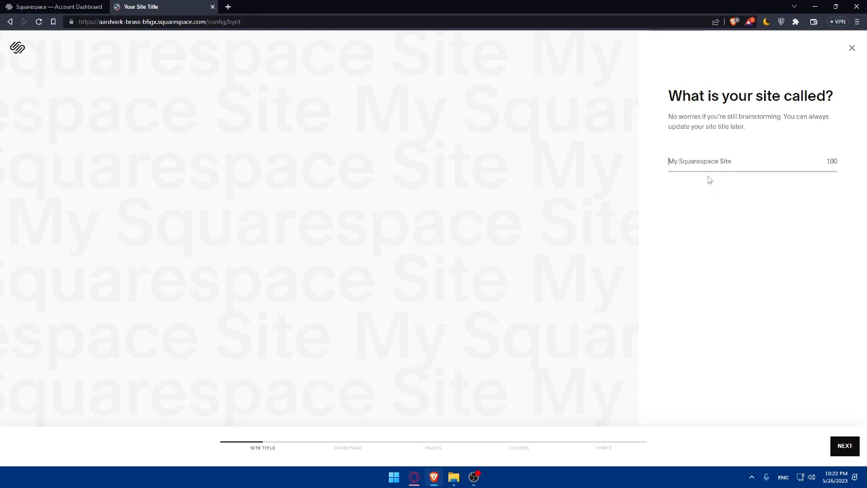
# Step: Name the site "Test" and continue to the homepage setup
pyautogui.write('Test')
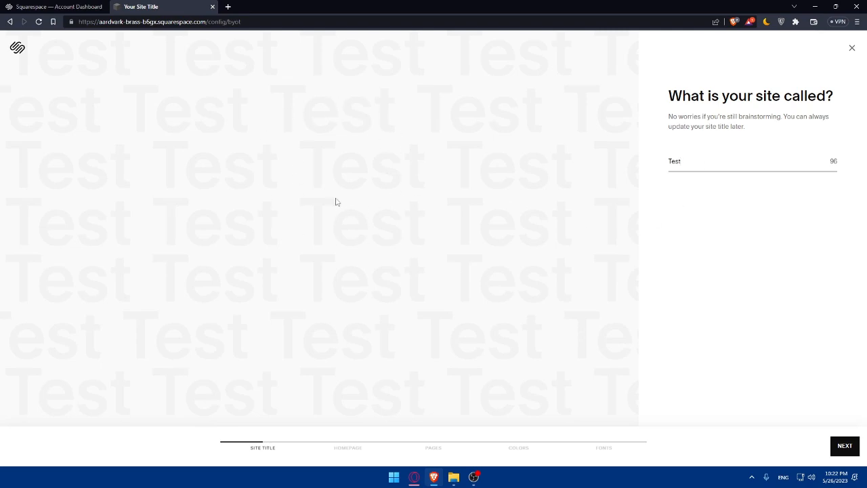
pyautogui.click(458, 185)
pyautogui.click(845, 443)
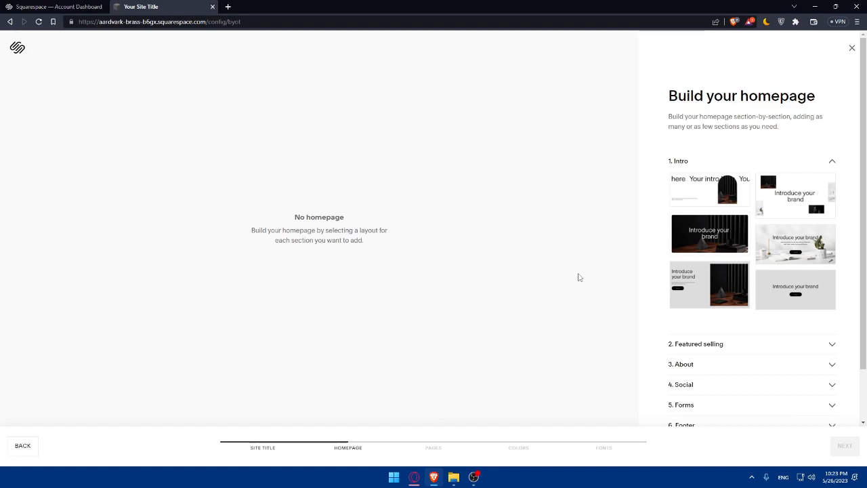
# Step: Try several Intro layouts for the homepage and choose the plain grey "Introduce your brand" section with a centred button
pyautogui.click(697, 191)
pyautogui.click(786, 161)
pyautogui.click(716, 185)
pyautogui.click(791, 205)
pyautogui.click(710, 245)
pyautogui.click(795, 250)
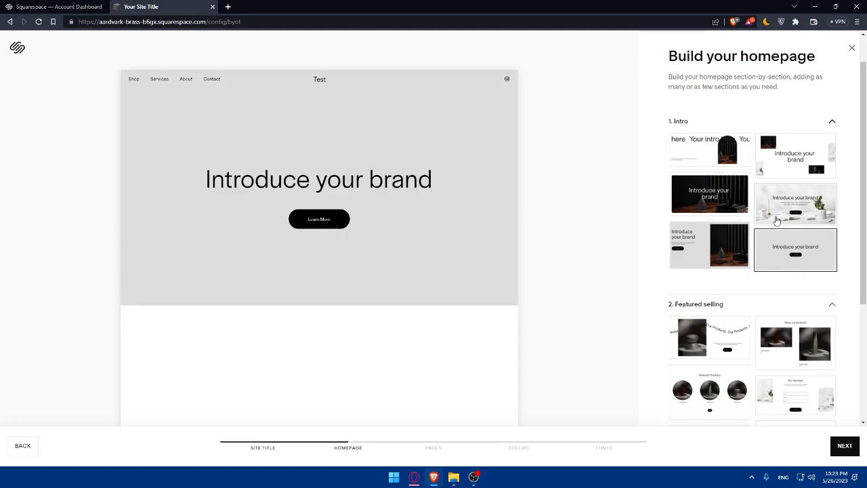
# Step: Compare Featured selling layouts and choose the centred "Our Services" section with a service list between two images
pyautogui.scroll(-2, 777, 219)
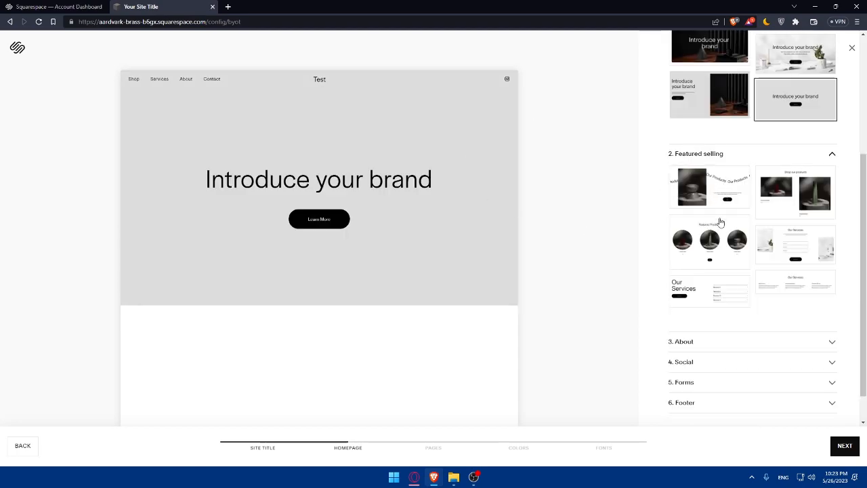
pyautogui.click(720, 293)
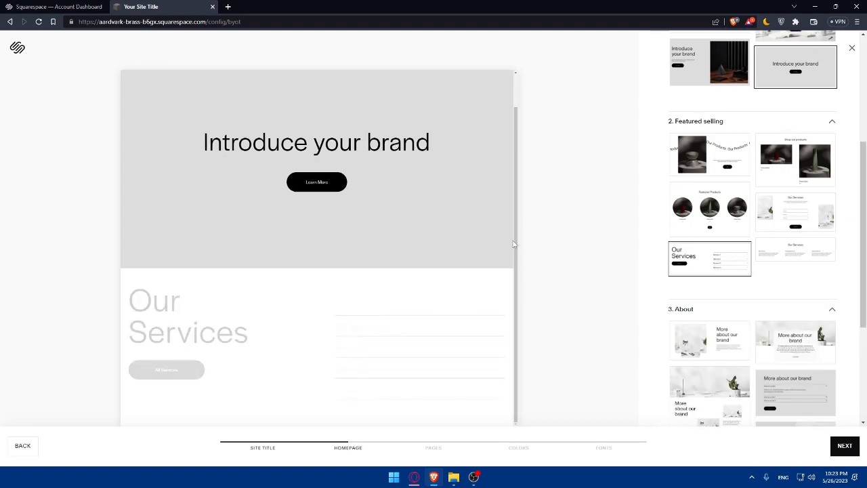
pyautogui.click(796, 212)
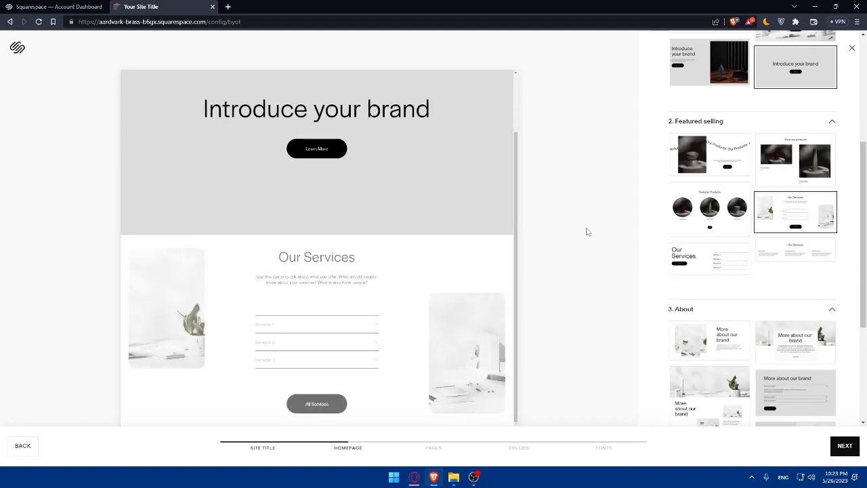
pyautogui.click(727, 161)
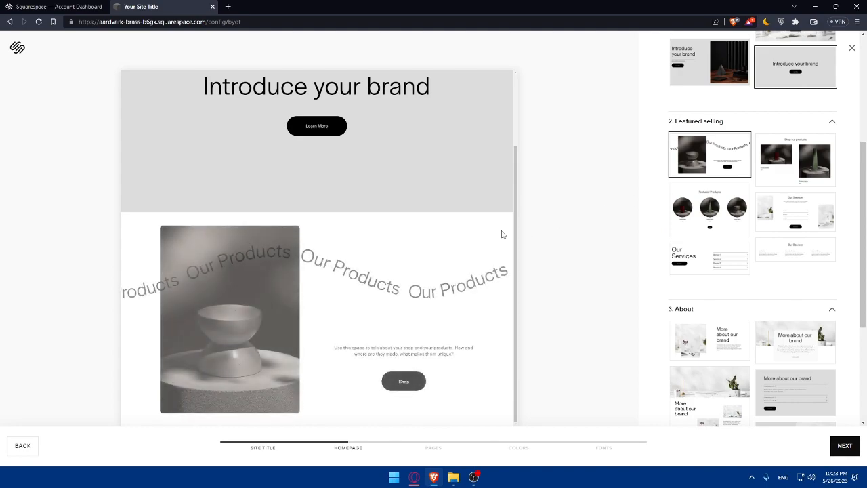
pyautogui.click(806, 161)
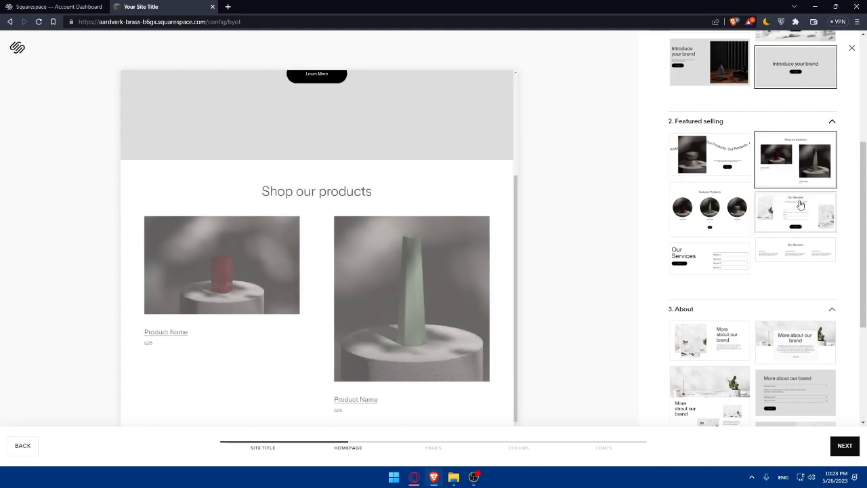
pyautogui.click(797, 211)
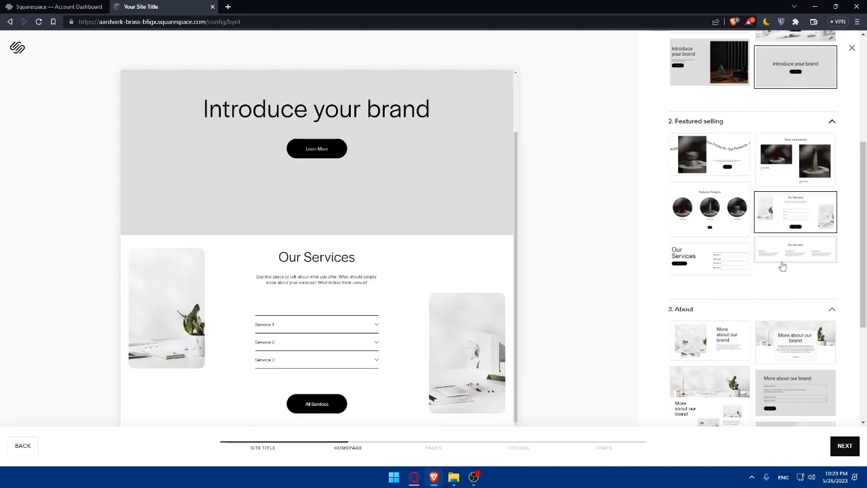
# Step: Compare About layouts and choose the grey "More about our brand" section with expandable questions
pyautogui.scroll(-1, 773, 195)
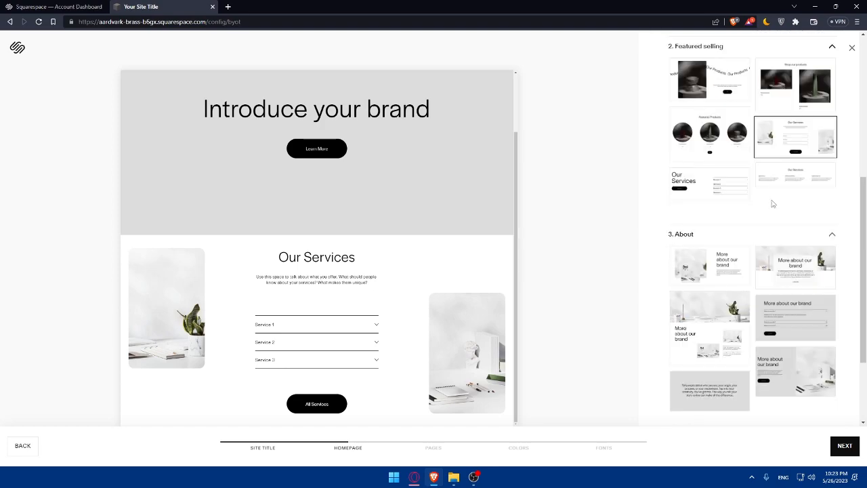
pyautogui.scroll(-1, 760, 215)
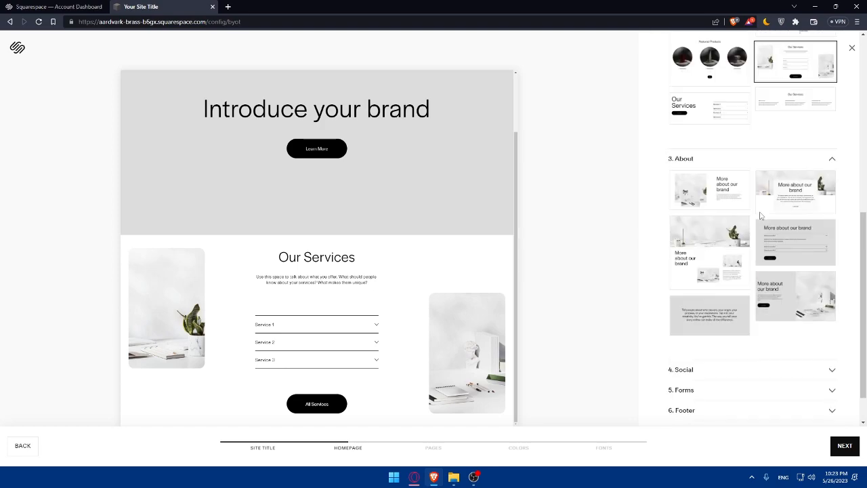
pyautogui.click(722, 197)
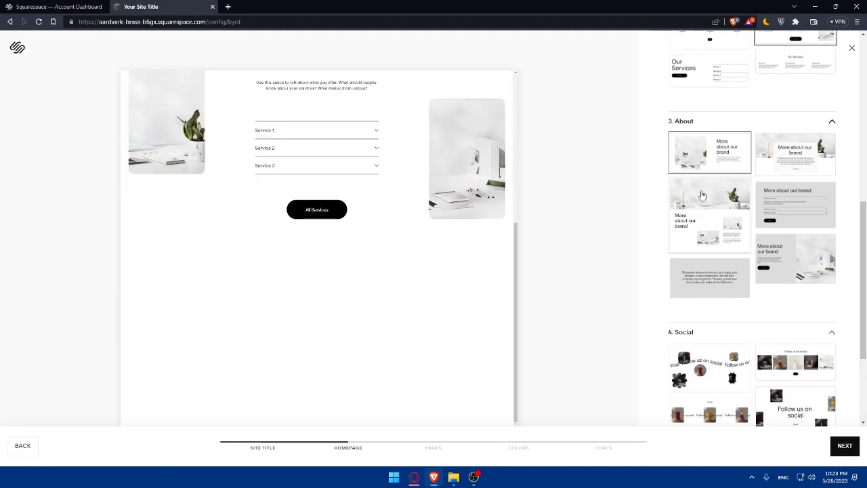
pyautogui.click(793, 211)
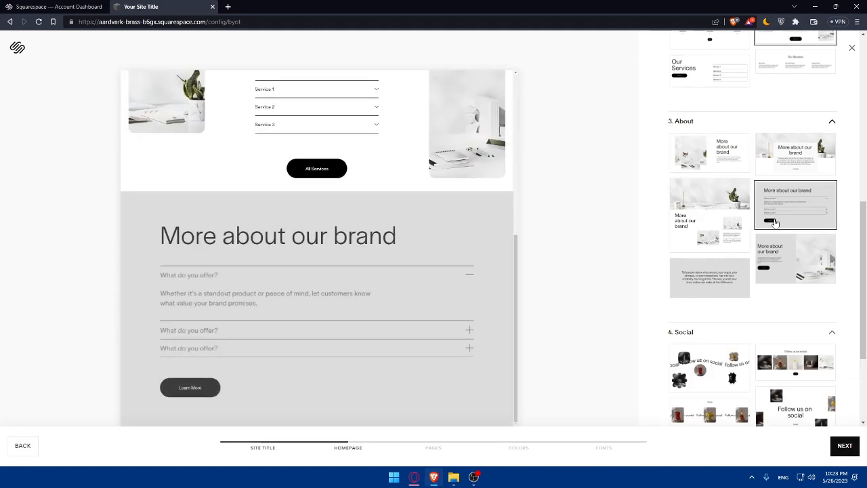
pyautogui.click(720, 269)
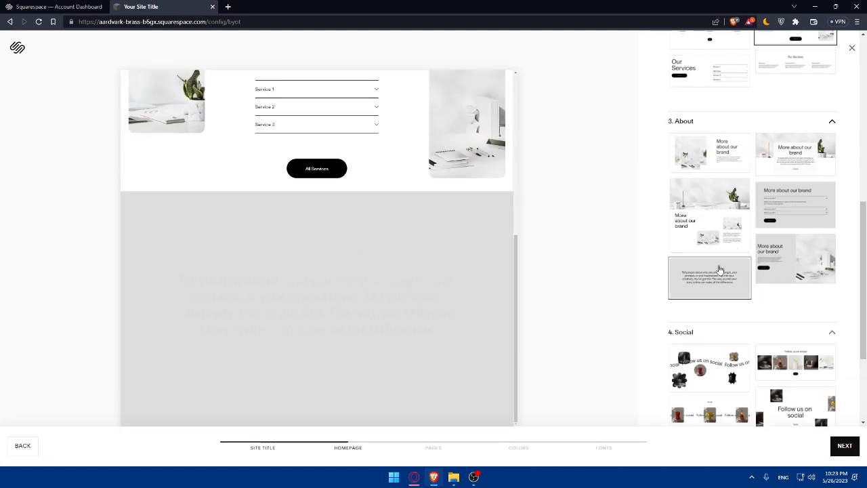
pyautogui.click(817, 215)
# Step: Compare Social layouts and choose the minimal section with only an underlined "Social" link
pyautogui.scroll(-3, 766, 230)
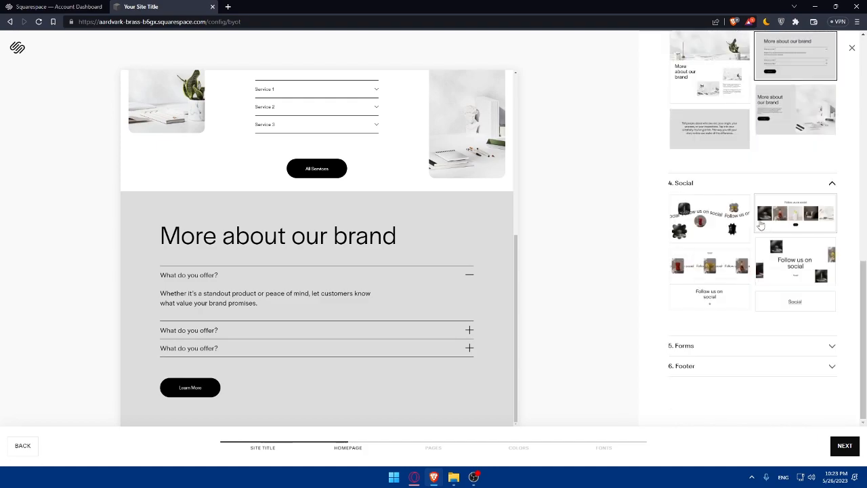
pyautogui.click(798, 271)
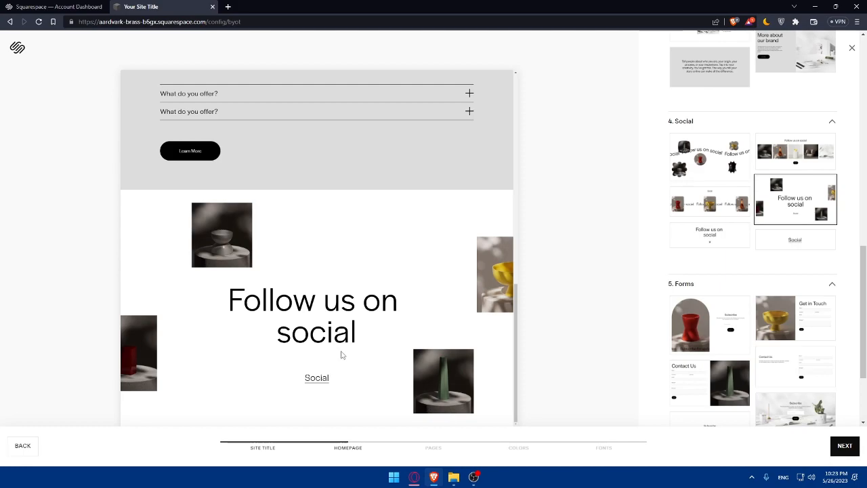
pyautogui.click(728, 164)
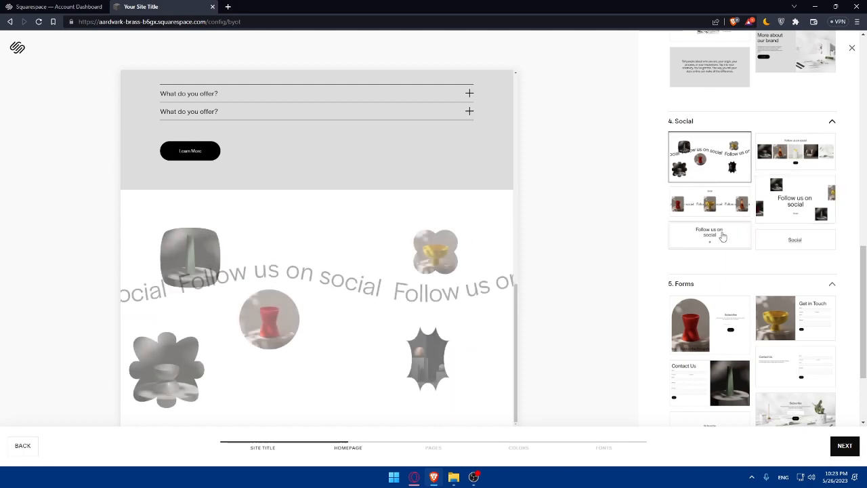
pyautogui.click(724, 236)
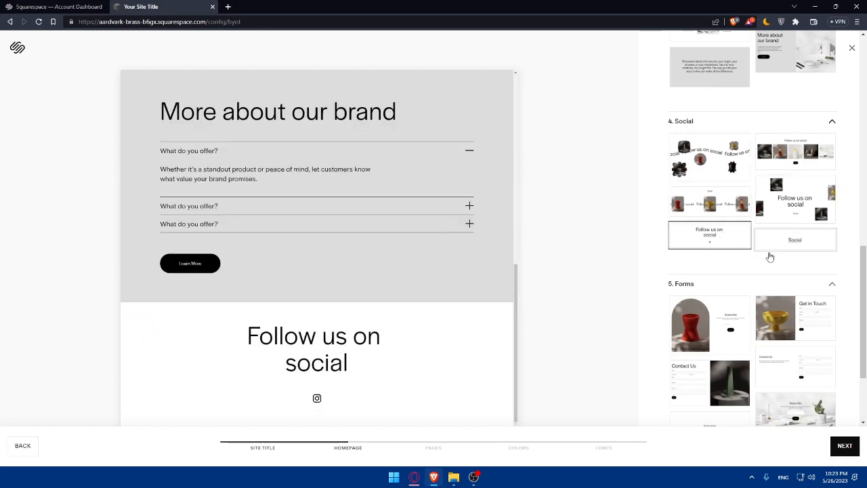
pyautogui.click(785, 237)
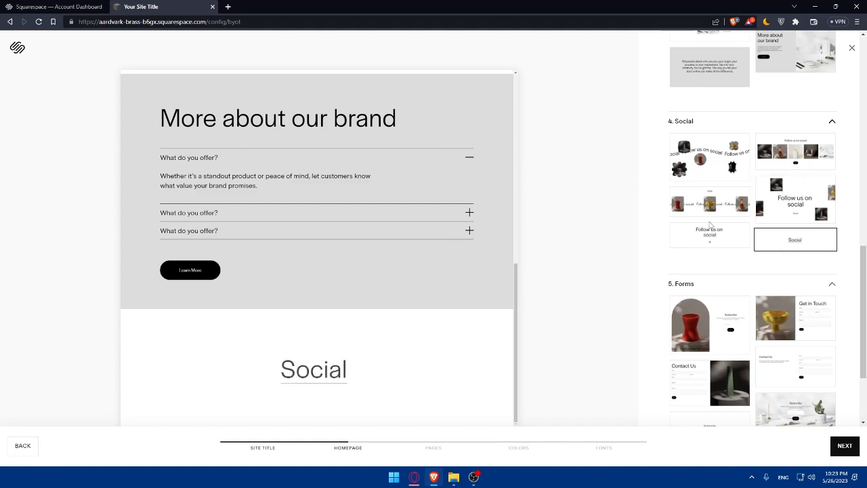
# Step: Add the plain centred Subscribe layout without images as the homepage's Forms section
pyautogui.scroll(-2, 745, 244)
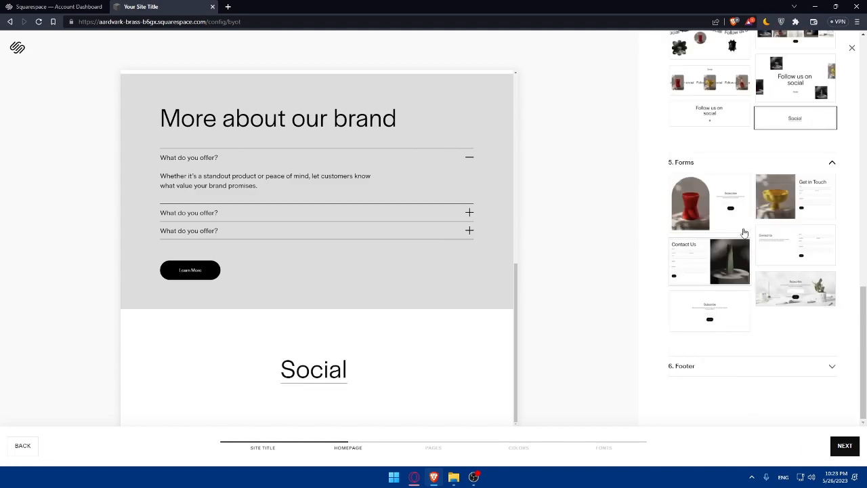
pyautogui.click(708, 271)
pyautogui.click(708, 281)
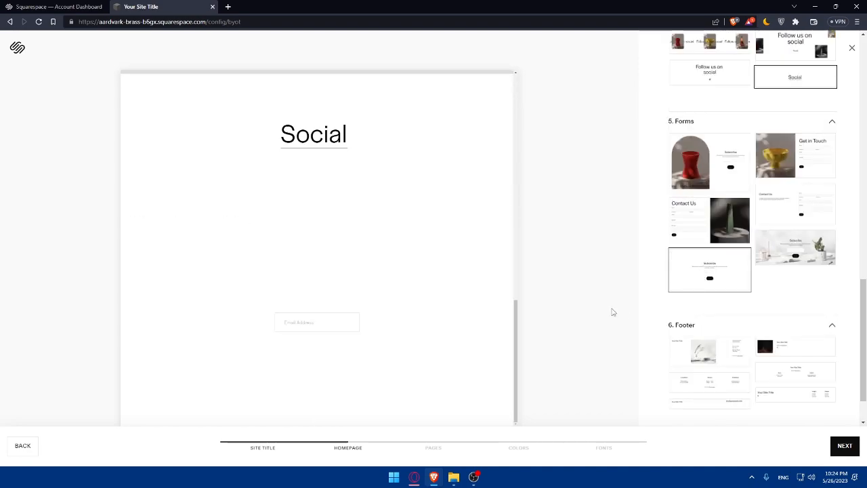
# Step: Switch the Forms section to the Subscribe layout over a plant photo, and choose the centred footer with hours and contact details
pyautogui.click(798, 249)
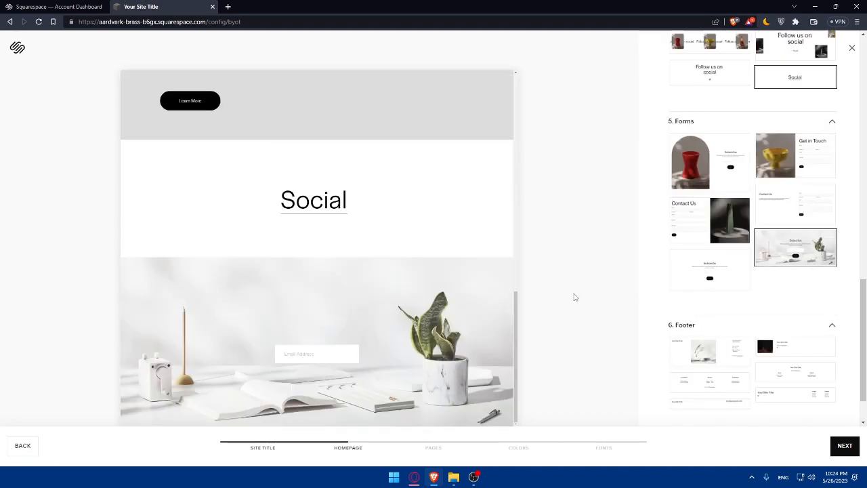
pyautogui.scroll(-1, 711, 299)
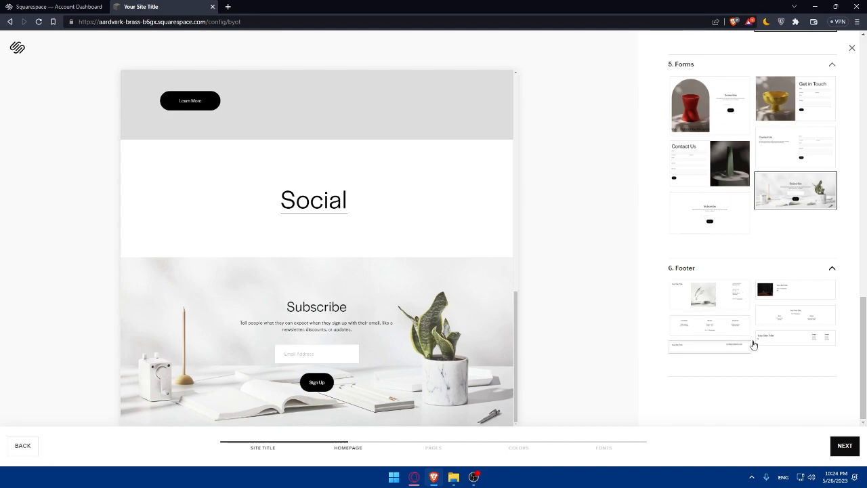
pyautogui.click(776, 342)
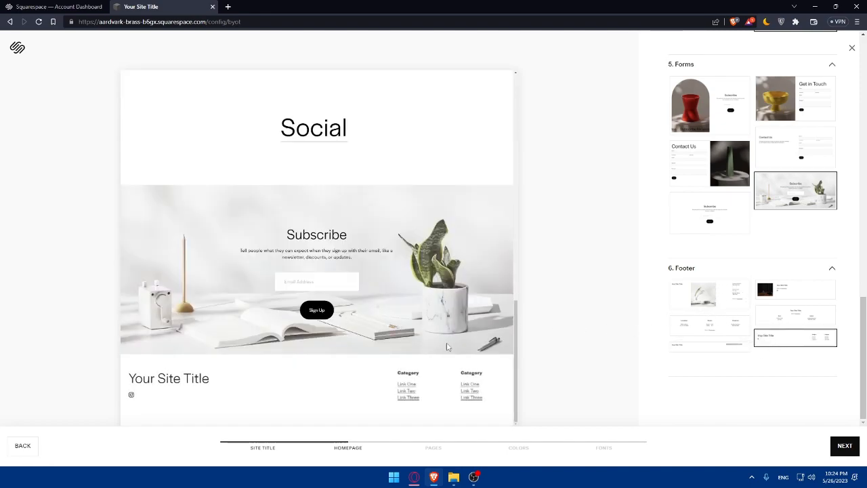
pyautogui.click(714, 348)
pyautogui.click(785, 289)
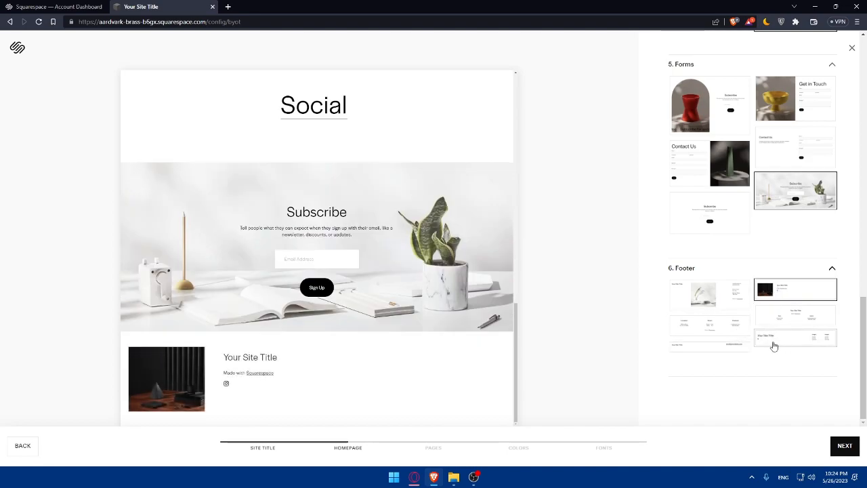
pyautogui.click(776, 316)
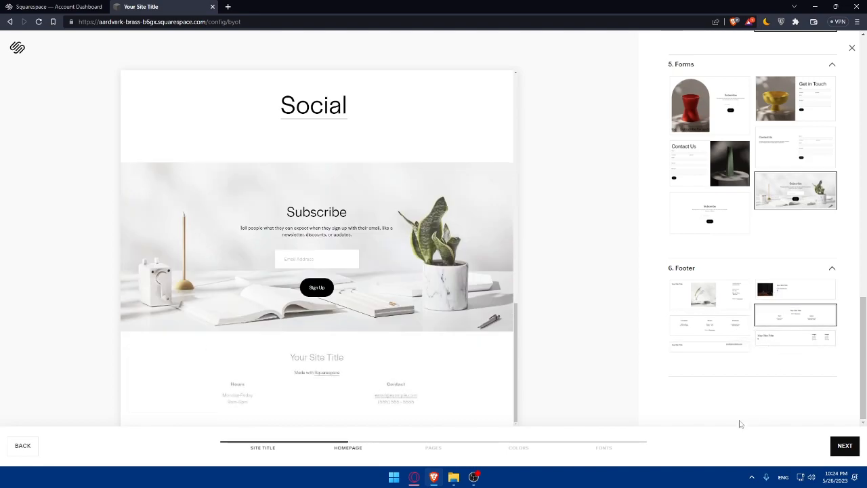
pyautogui.click(843, 445)
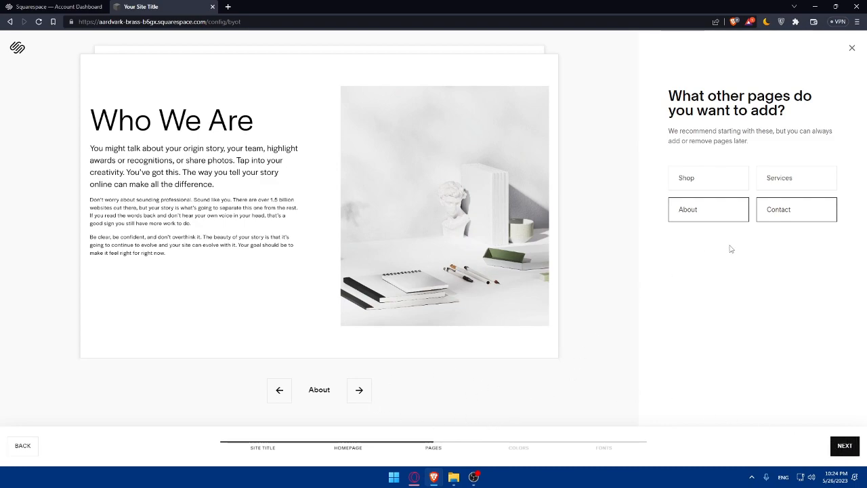
# Step: Include the Shop, Services, About and Contact pages in the site and continue to the color choices
pyautogui.click(697, 211)
pyautogui.click(709, 216)
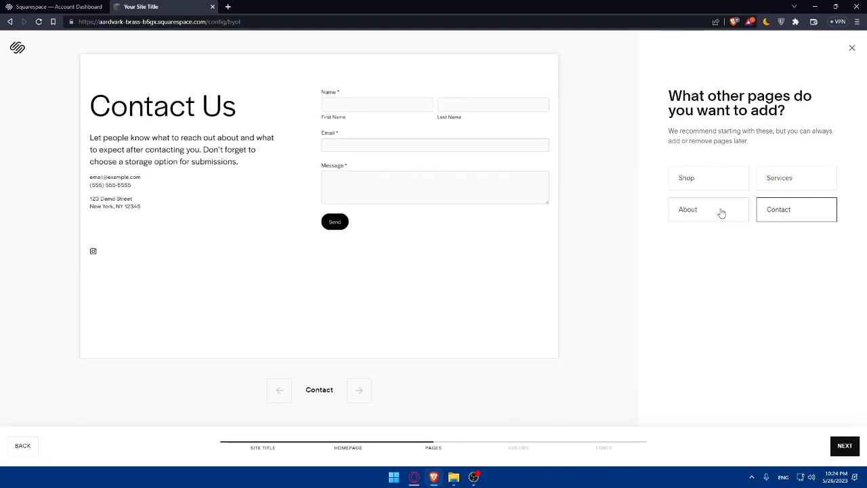
pyautogui.click(776, 180)
pyautogui.click(701, 180)
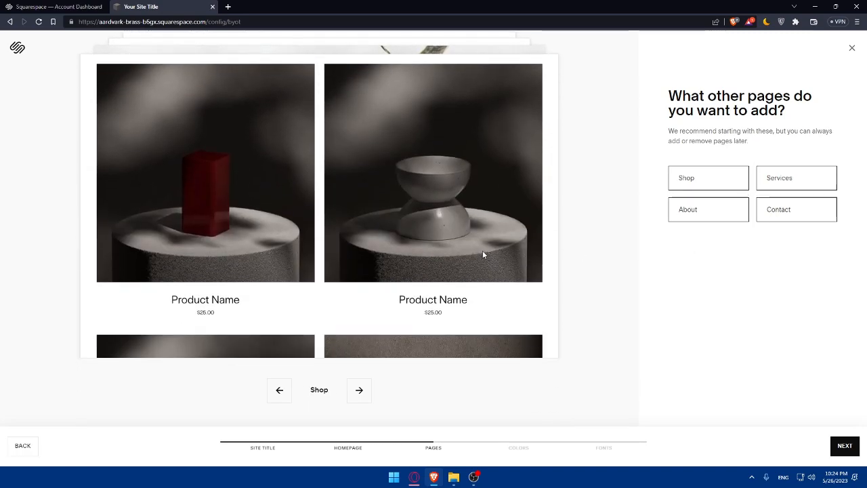
pyautogui.click(709, 173)
pyautogui.click(793, 179)
pyautogui.click(779, 178)
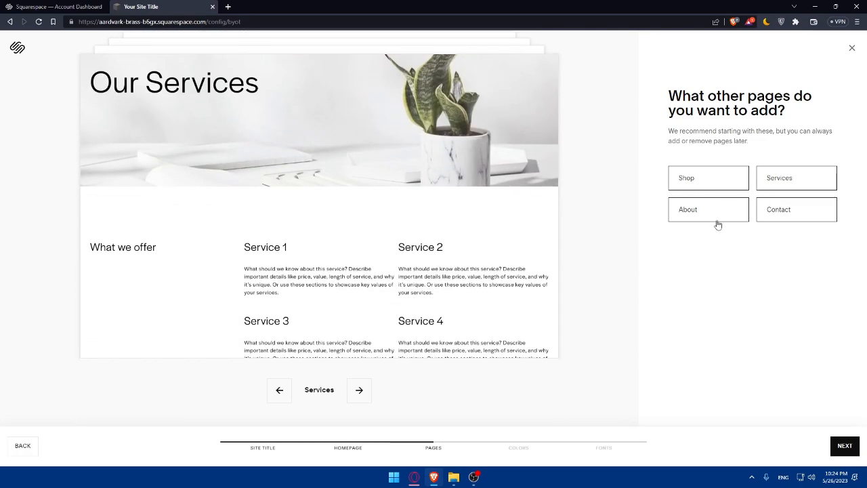
pyautogui.click(843, 445)
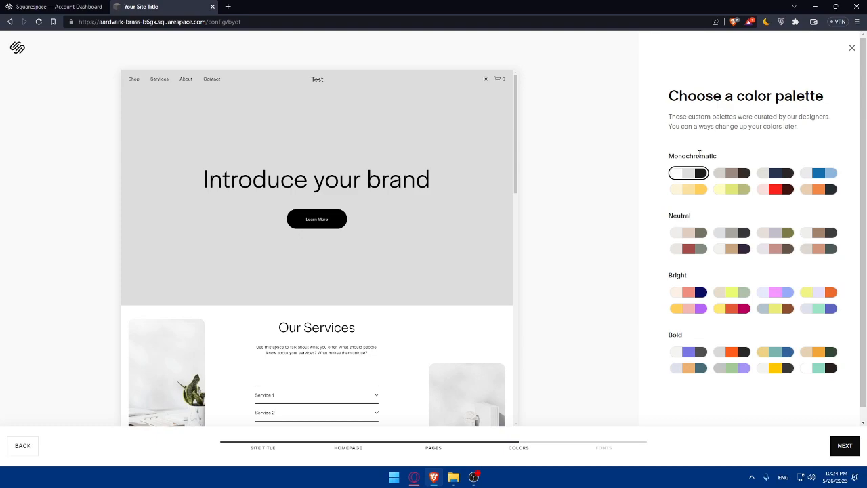
# Step: Preview several Monochromatic color palettes on the homepage, including the blue one
pyautogui.click(732, 173)
pyautogui.click(732, 189)
pyautogui.click(775, 189)
pyautogui.click(779, 174)
pyautogui.click(818, 173)
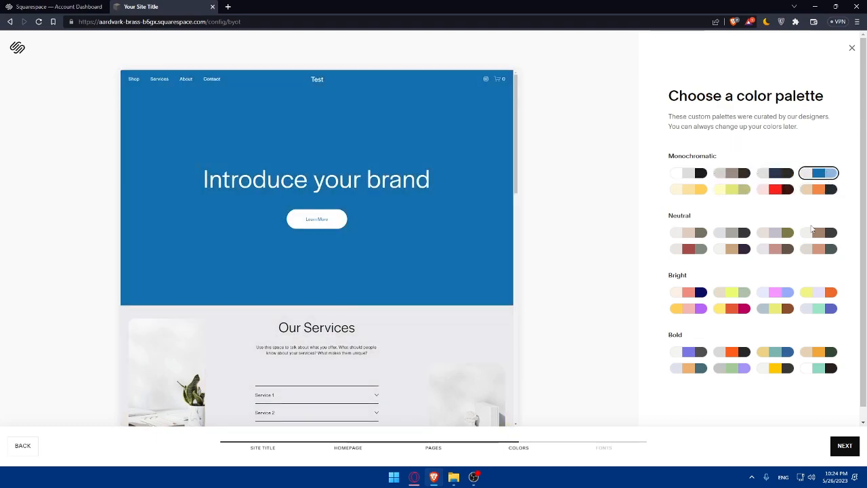
# Step: Preview several Bright, Neutral and Bold color palettes on the homepage
pyautogui.scroll(-1, 806, 267)
pyautogui.click(774, 280)
pyautogui.click(690, 279)
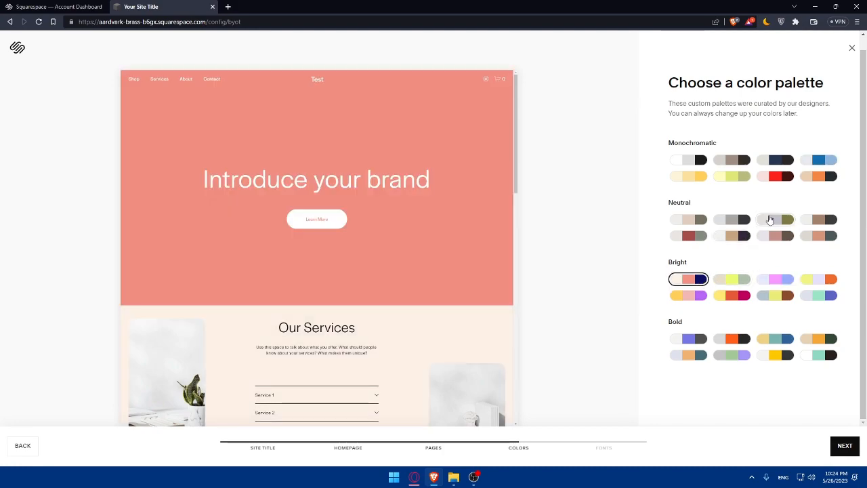
pyautogui.click(775, 220)
pyautogui.click(775, 236)
pyautogui.click(731, 339)
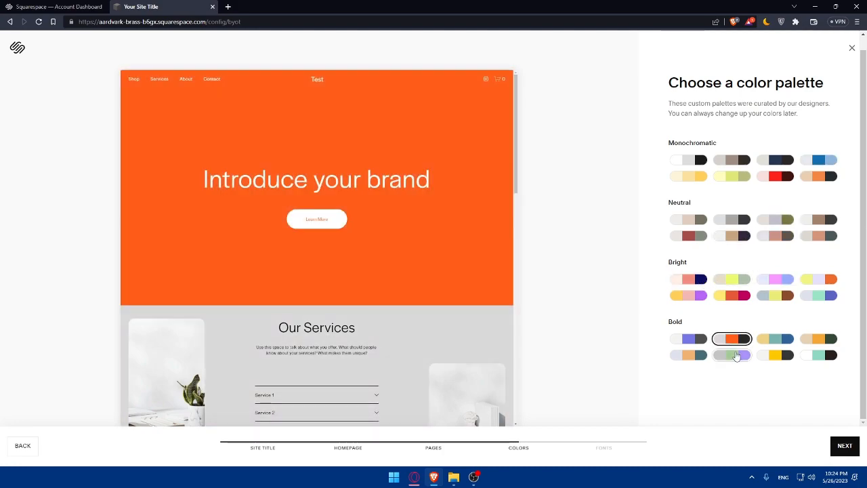
pyautogui.click(731, 355)
pyautogui.click(775, 339)
# Step: Compare the orange, red and blue Monochromatic palettes, choose the blue one and continue to the font pairings
pyautogui.click(819, 159)
pyautogui.click(818, 176)
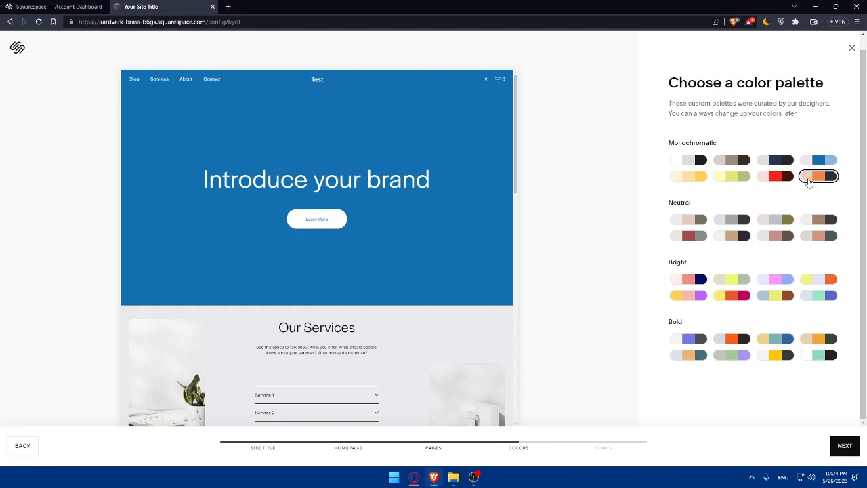
pyautogui.click(774, 177)
pyautogui.click(823, 160)
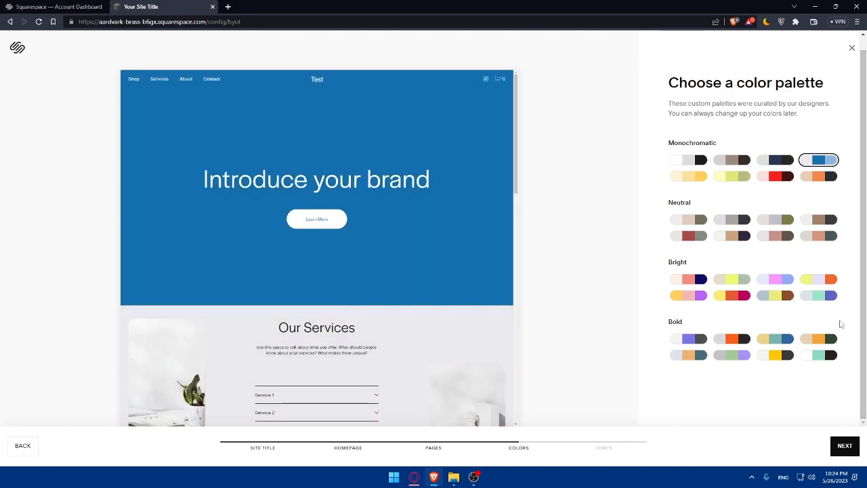
pyautogui.click(844, 445)
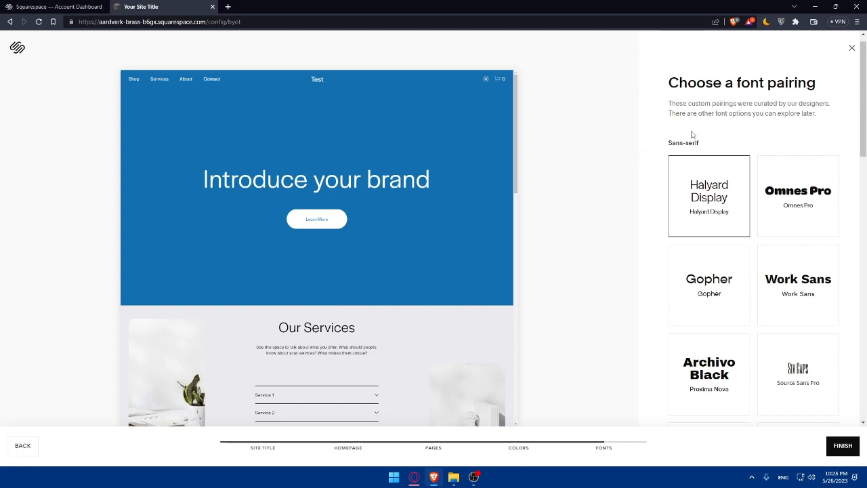
# Step: Compare the font pairings, choose the sans-serif Work Sans pairing and finish building the site
pyautogui.click(804, 203)
pyautogui.click(710, 269)
pyautogui.click(790, 270)
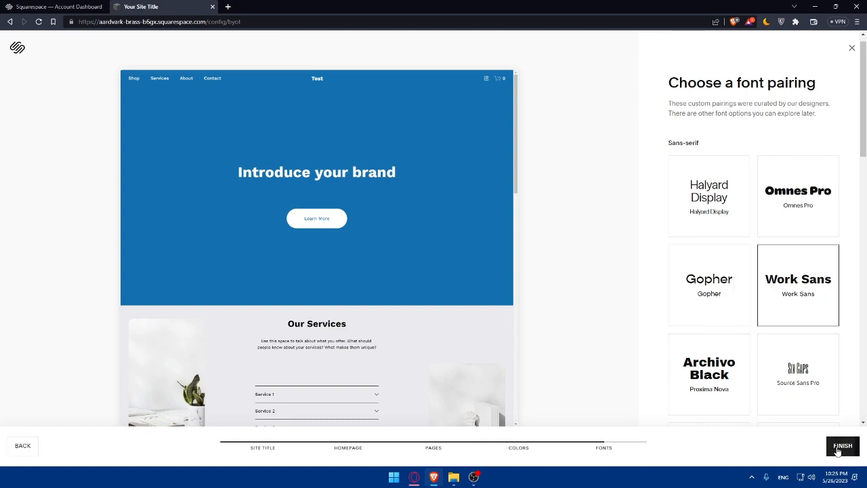
pyautogui.scroll(-15, 751, 243)
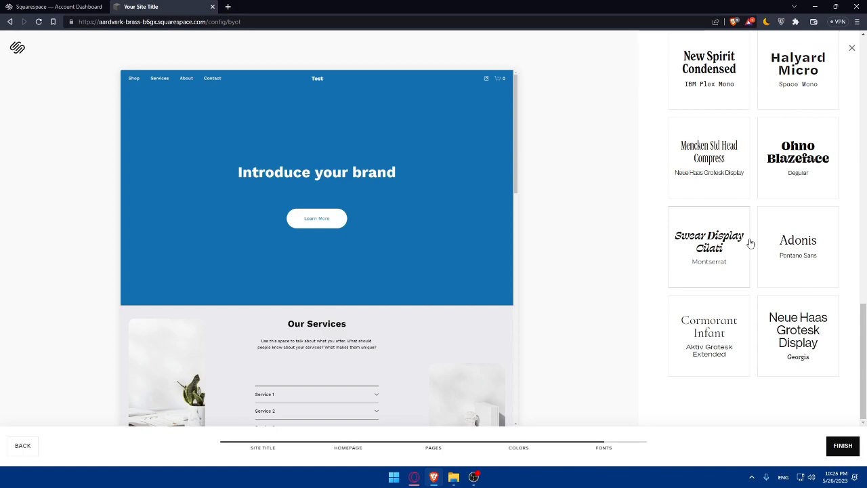
pyautogui.scroll(5, 750, 242)
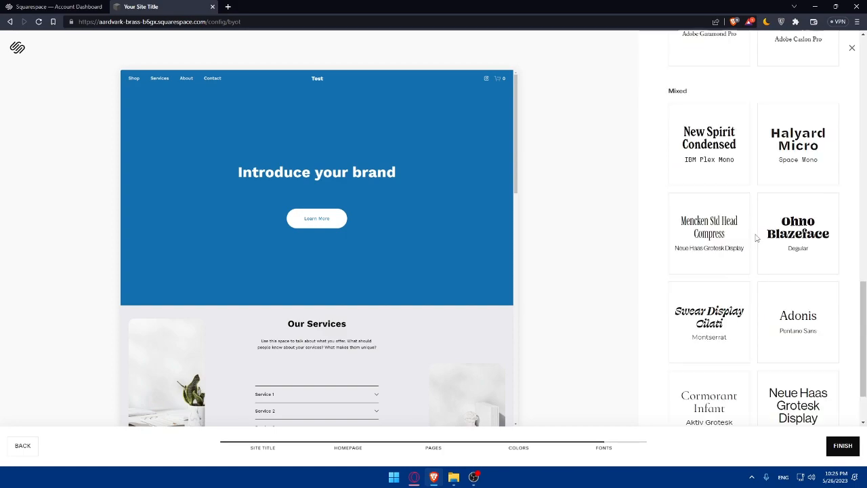
pyautogui.click(832, 445)
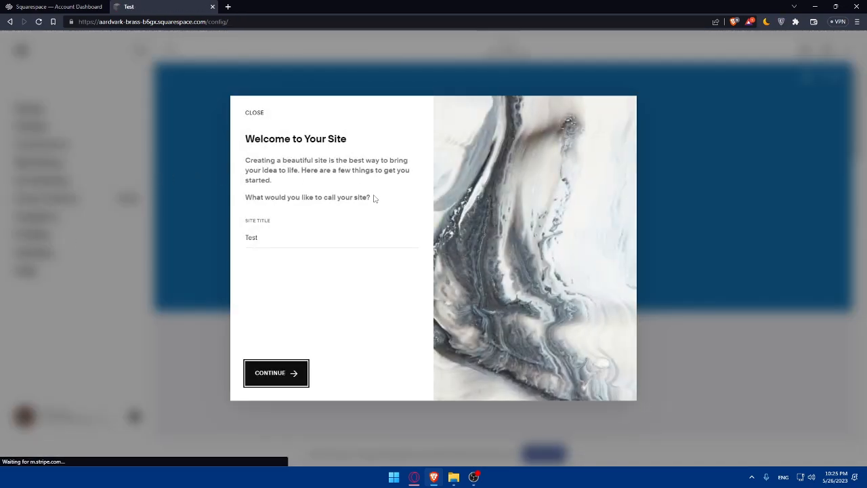
# Step: Keep Test as the site title and go through the welcome tour to reach the site dashboard
pyautogui.moveTo(277, 240); pyautogui.dragTo(239, 240)
pyautogui.click(298, 235)
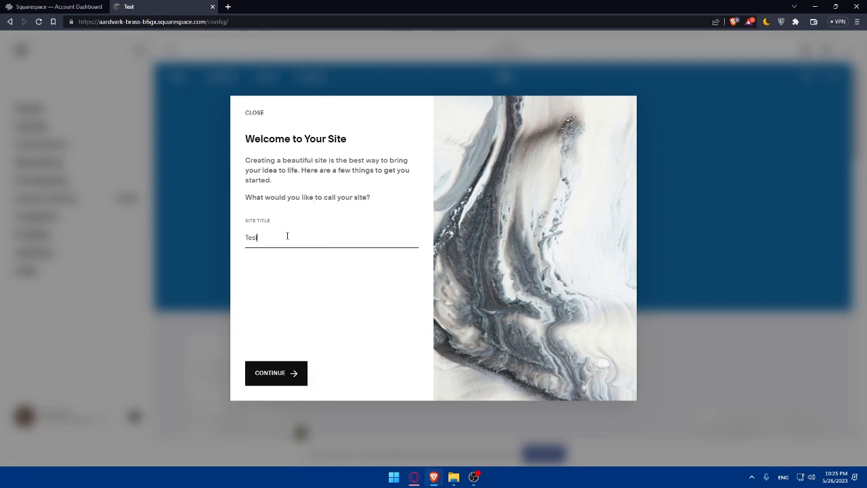
pyautogui.moveTo(327, 246); pyautogui.dragTo(230, 247)
pyautogui.click(291, 373)
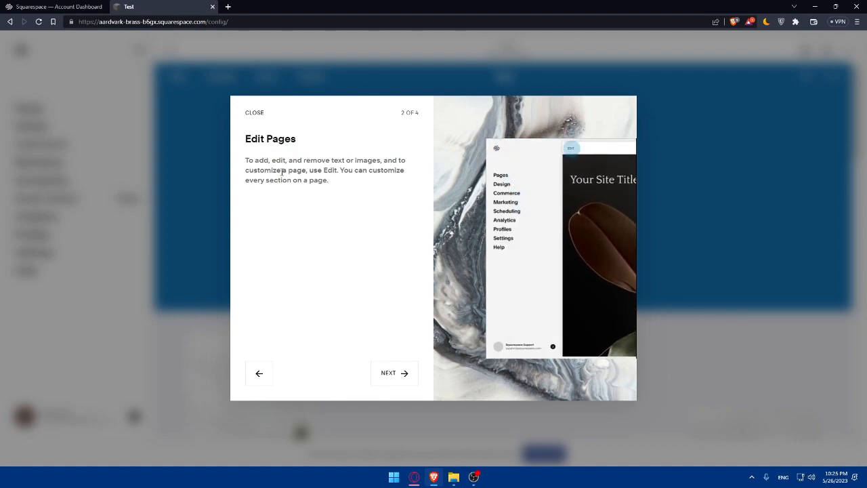
pyautogui.click(392, 373)
pyautogui.click(392, 370)
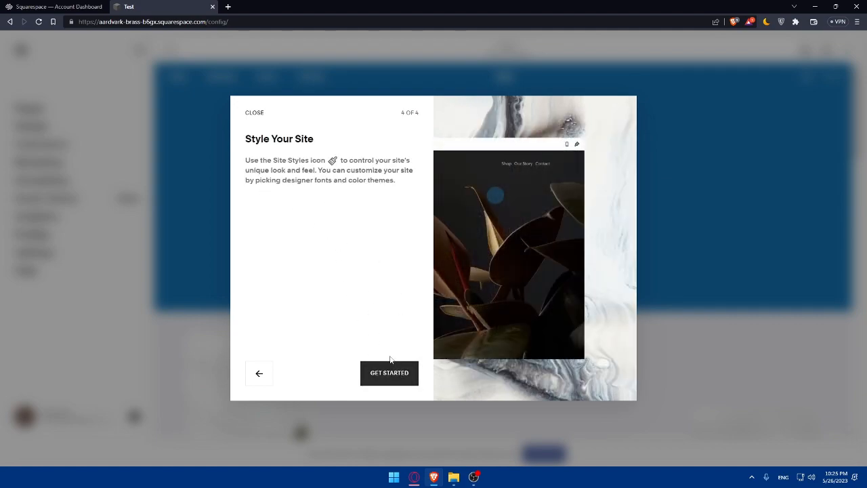
pyautogui.click(376, 379)
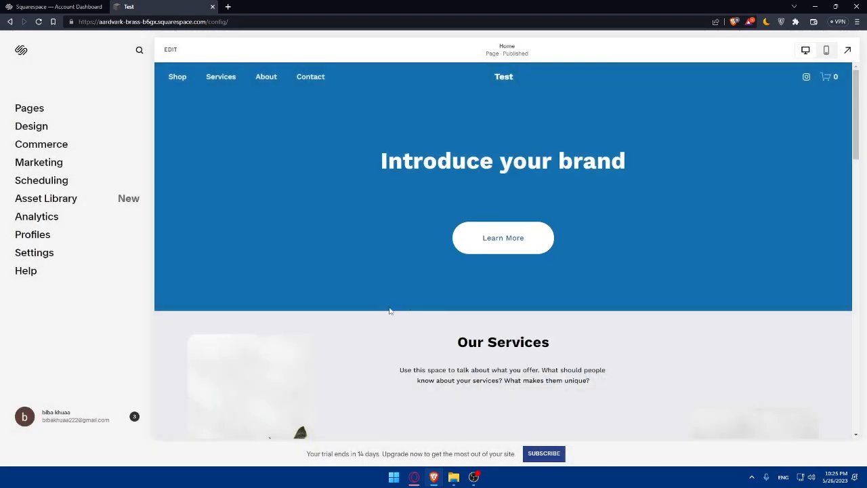
# Step: Look over the new homepage and the site's Pages list, and return to the main dashboard
pyautogui.scroll(-10, 330, 220)
pyautogui.scroll(10, 332, 221)
pyautogui.click(34, 109)
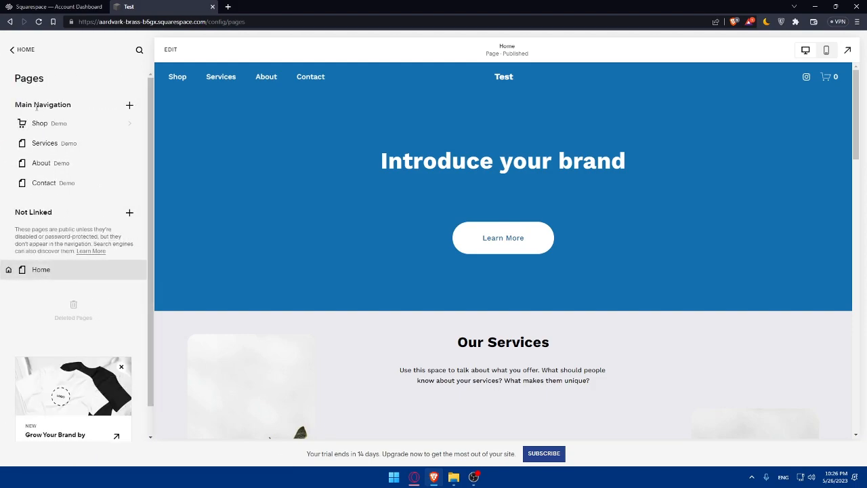
pyautogui.click(12, 50)
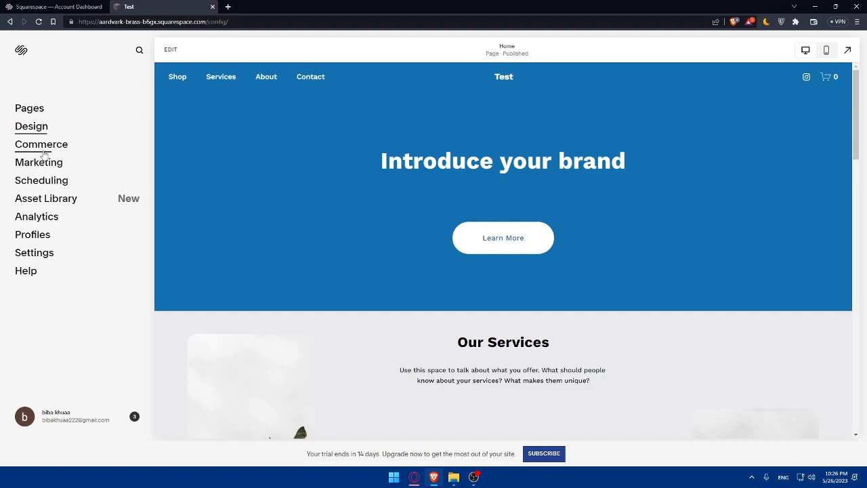
pyautogui.scroll(-2, 448, 192)
pyautogui.scroll(2, 440, 205)
# Step: Examine the whole homepage in the mobile preview and switch back to the desktop preview
pyautogui.click(826, 51)
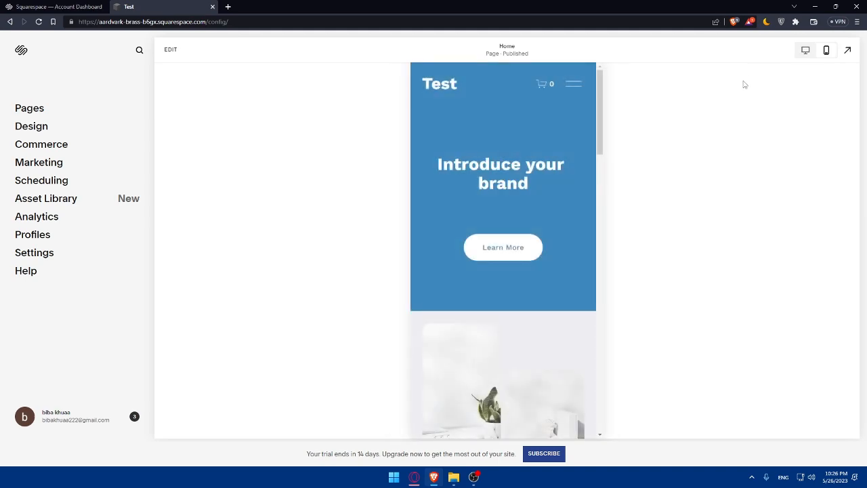
pyautogui.scroll(-10, 622, 156)
pyautogui.scroll(10, 555, 194)
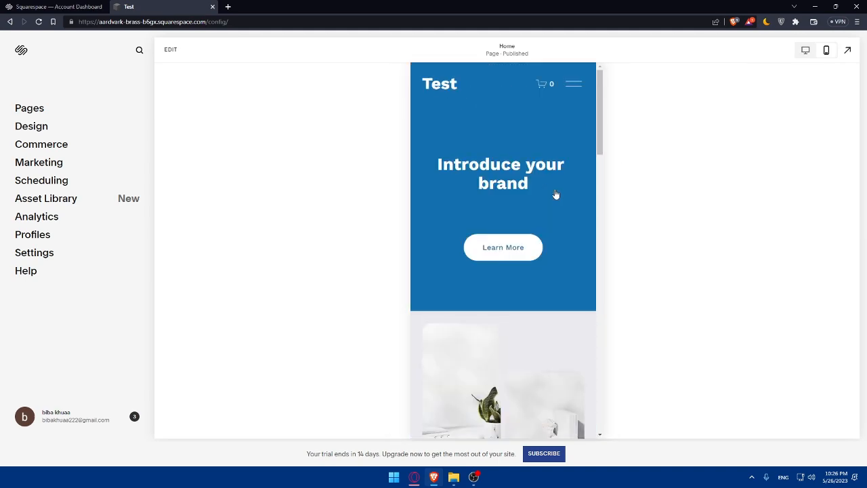
pyautogui.scroll(-8, 555, 194)
pyautogui.scroll(1, 556, 194)
pyautogui.scroll(10, 555, 194)
pyautogui.click(805, 51)
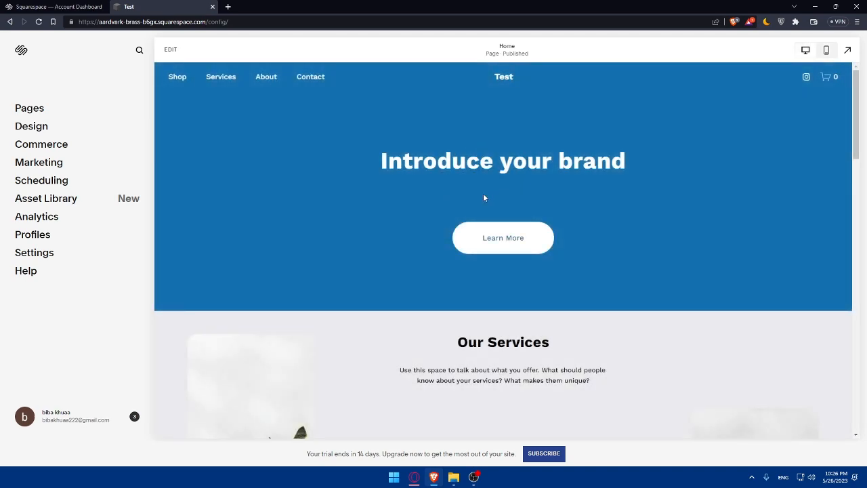
pyautogui.click(826, 51)
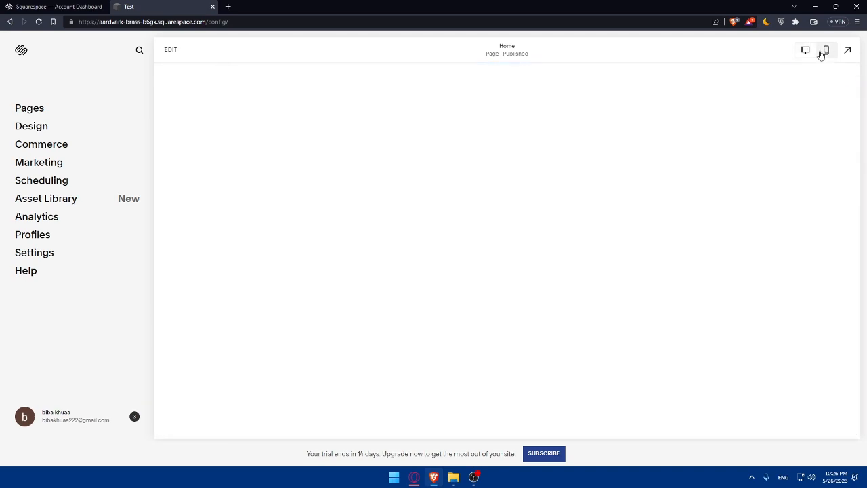
pyautogui.click(805, 49)
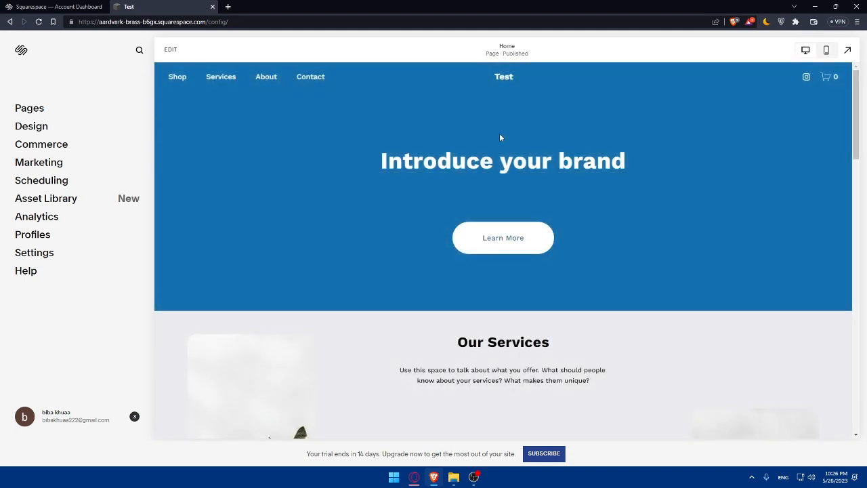
# Step: Review all homepage sections from header to footer in the desktop preview
pyautogui.scroll(-3, 482, 186)
pyautogui.scroll(3, 481, 176)
pyautogui.press('Tab')
pyautogui.scroll(-15, 514, 223)
pyautogui.scroll(15, 515, 234)
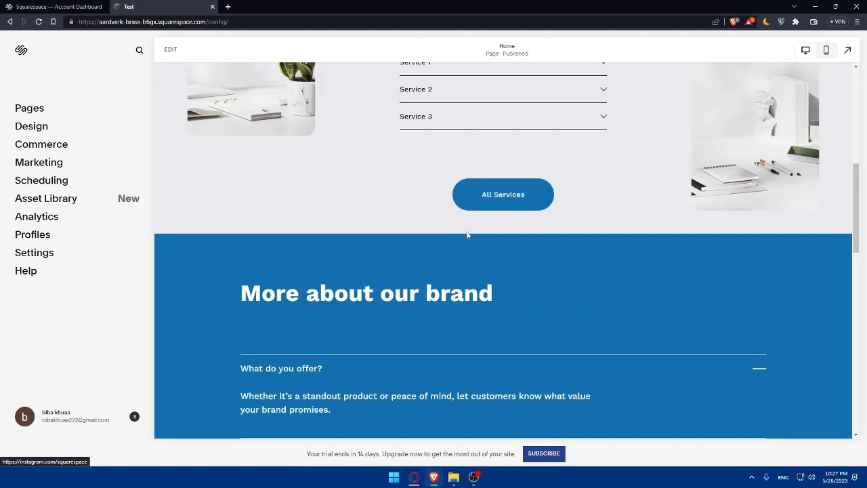
pyautogui.scroll(-10, 498, 229)
pyautogui.scroll(10, 483, 213)
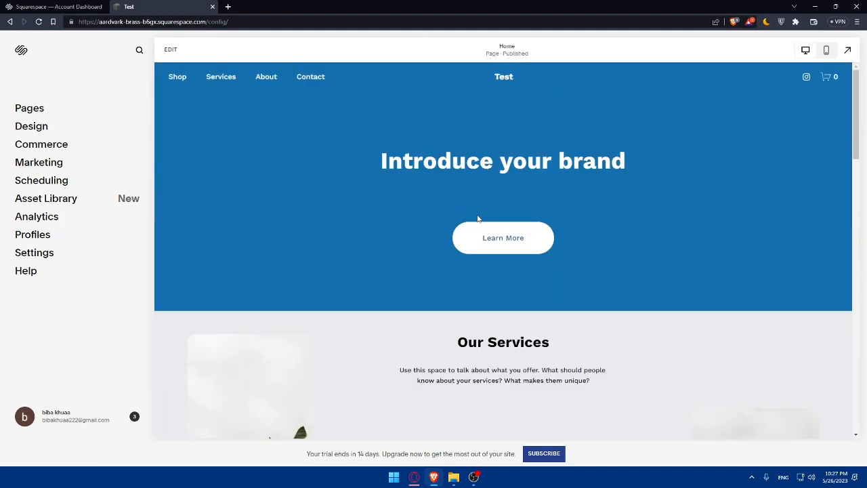
# Step: Open the homepage for editing and look through its editable sections
pyautogui.click(168, 51)
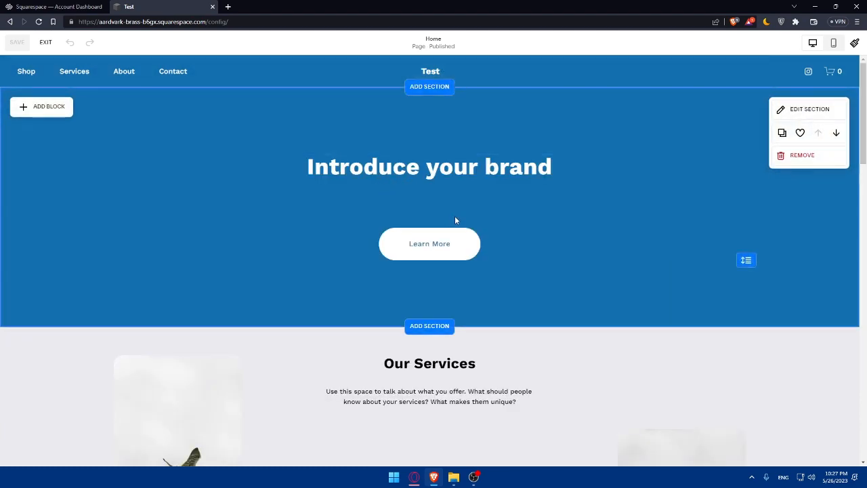
pyautogui.scroll(-10, 441, 230)
pyautogui.scroll(-5, 406, 264)
pyautogui.scroll(5, 325, 311)
pyautogui.scroll(5, 354, 359)
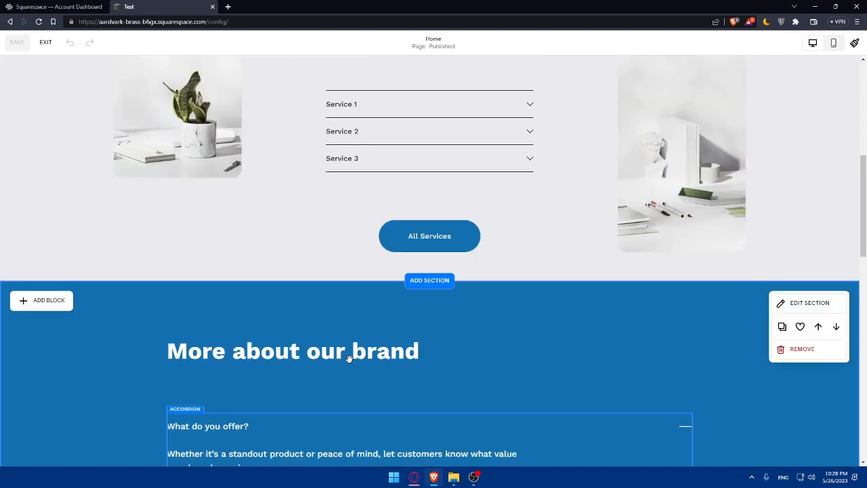
# Step: Try deleting the accordion block with the three services from the Our Services section, and undo the deletion
pyautogui.click(400, 275)
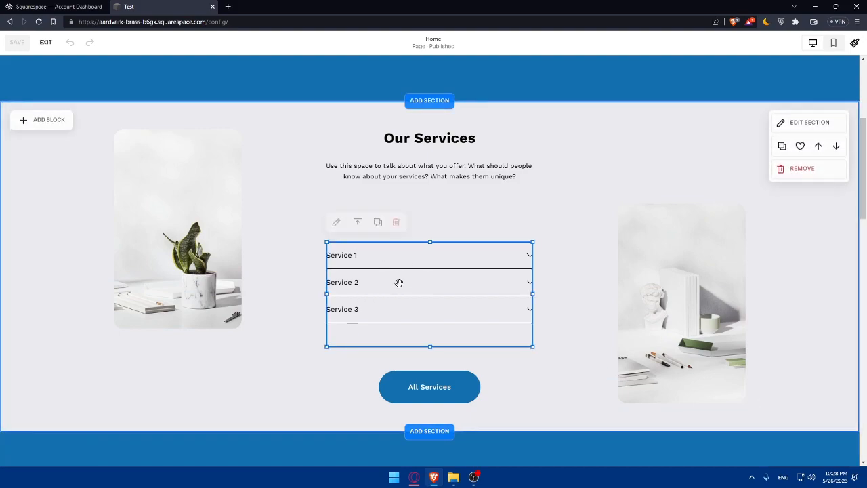
pyautogui.press('Delete')
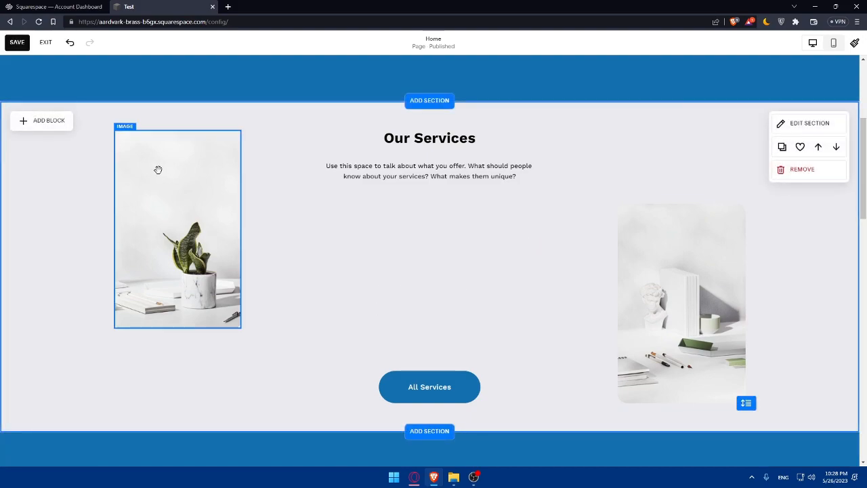
pyautogui.scroll(-2, 479, 271)
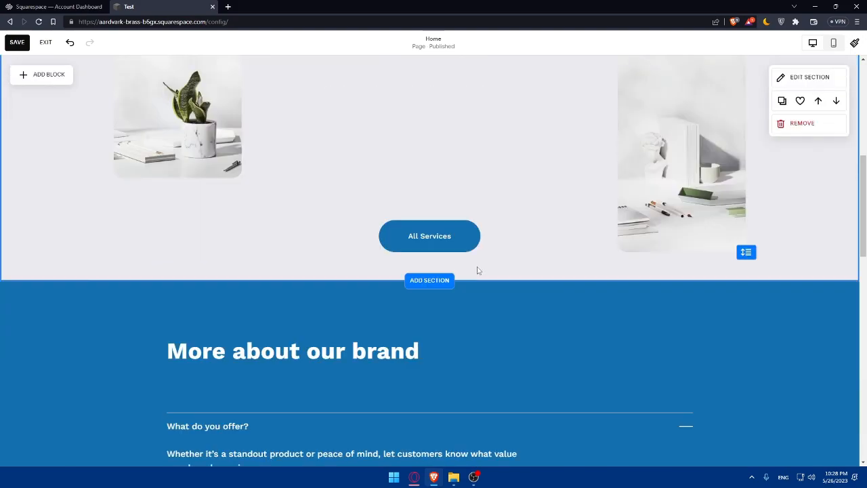
pyautogui.scroll(3, 529, 288)
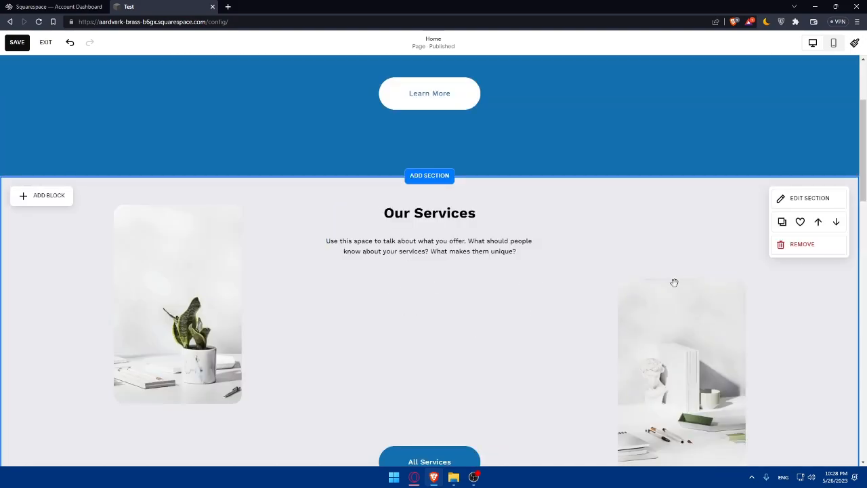
pyautogui.scroll(2, 440, 213)
pyautogui.scroll(-4, 443, 224)
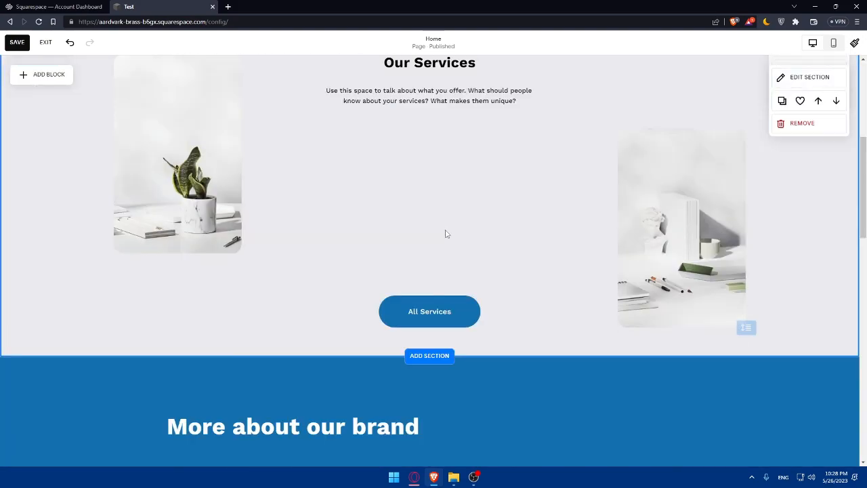
pyautogui.hotkey('ctrl', 'z')
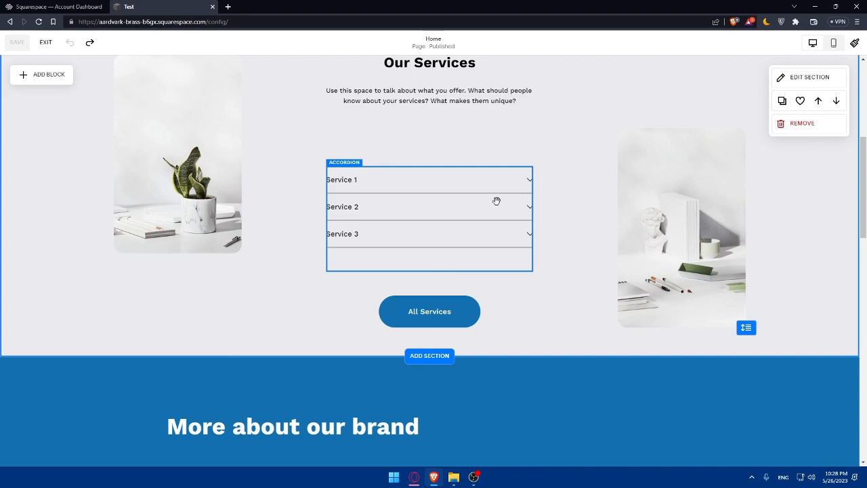
# Step: Remove the accordion block listing Service 1 to Service 3 from the Our Services section and save the homepage
pyautogui.scroll(-2, 534, 232)
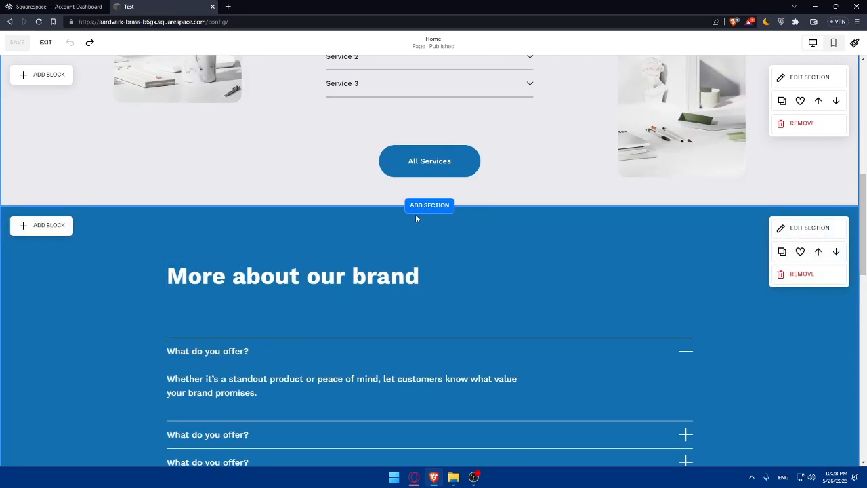
pyautogui.scroll(4, 409, 224)
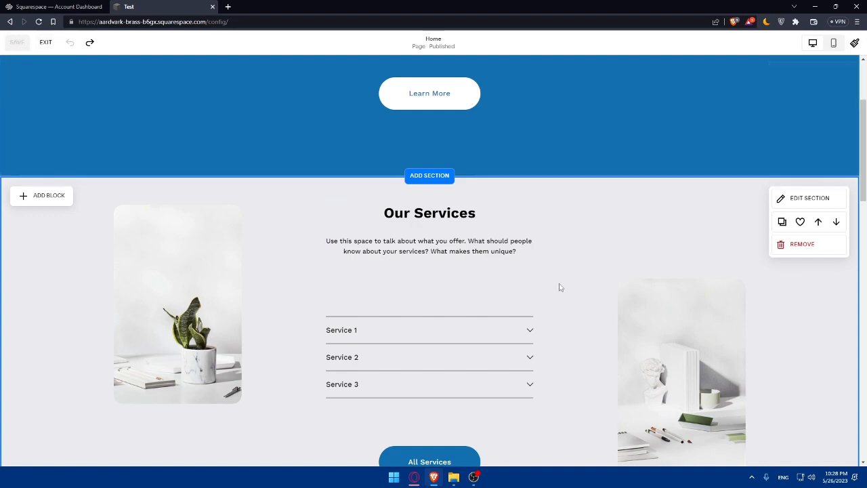
pyautogui.scroll(-1, 560, 288)
pyautogui.click(379, 258)
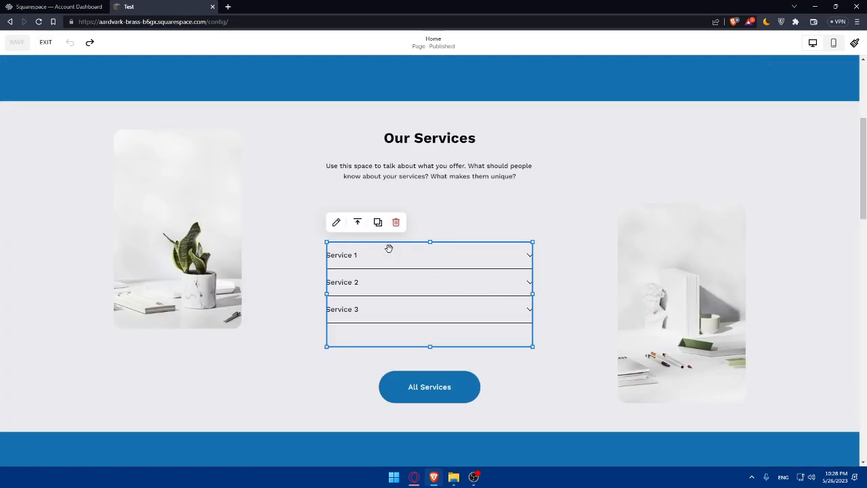
pyautogui.click(395, 223)
pyautogui.click(17, 42)
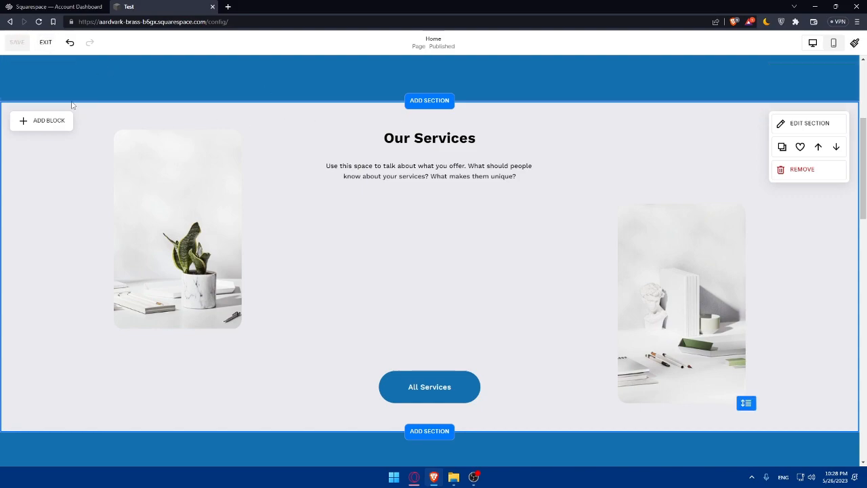
# Step: Exit homepage editing and show the page in the mobile preview
pyautogui.click(46, 42)
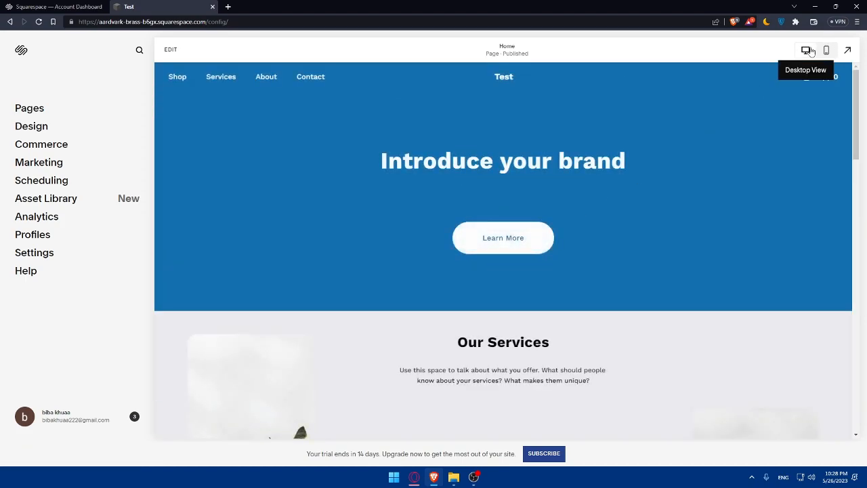
pyautogui.click(826, 50)
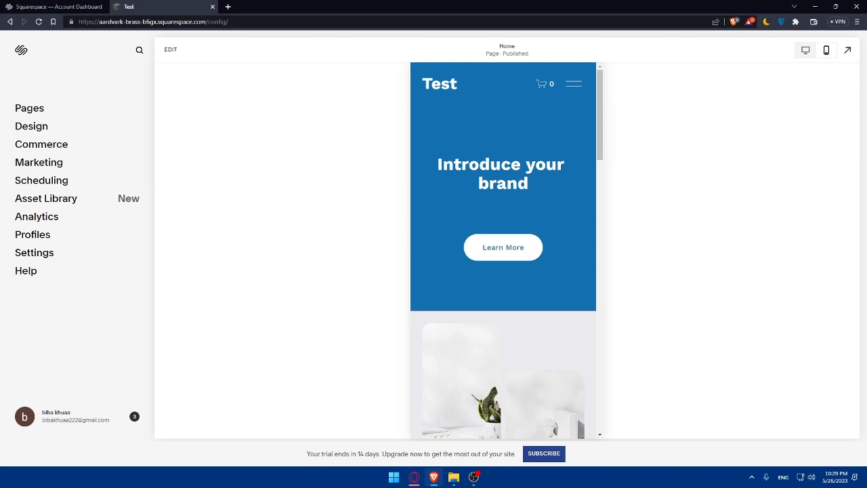
pyautogui.press('Tab')
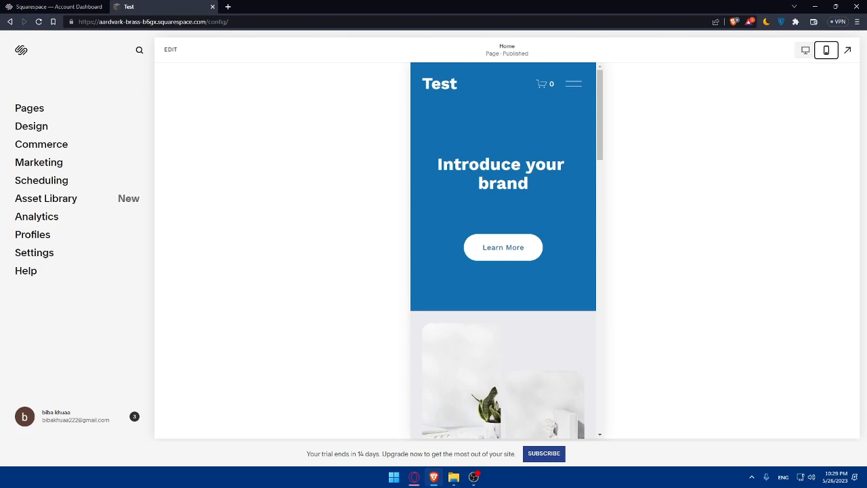